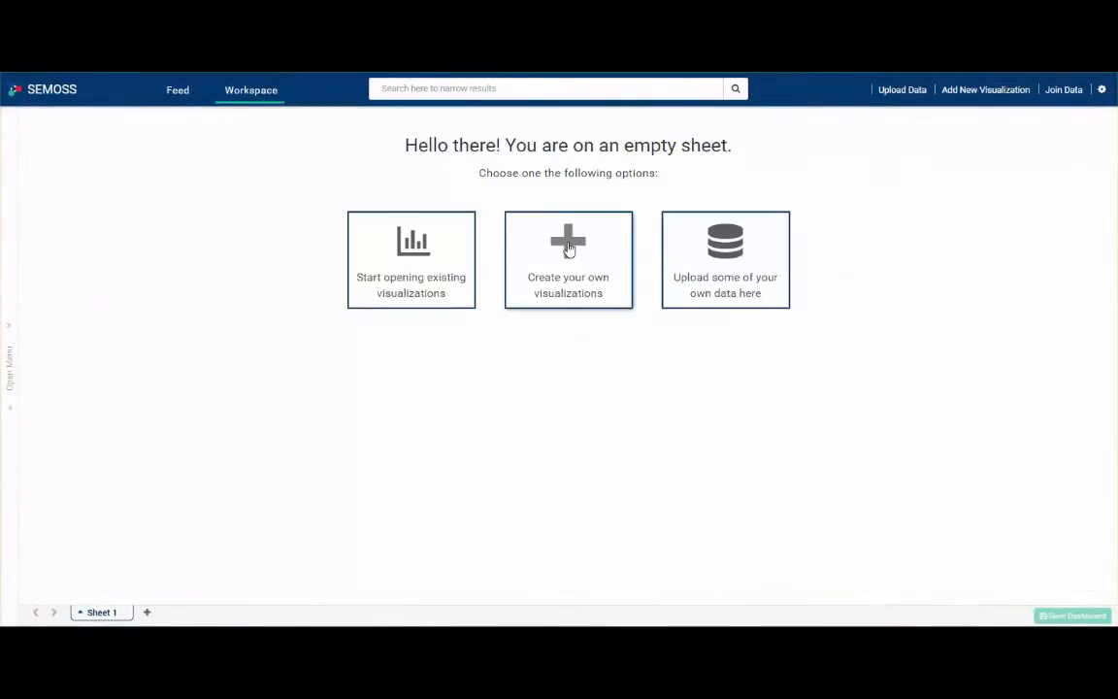
# Create a new visualization from the copied raw data, loading all five columns with their detected data types
pyautogui.click(569, 243)
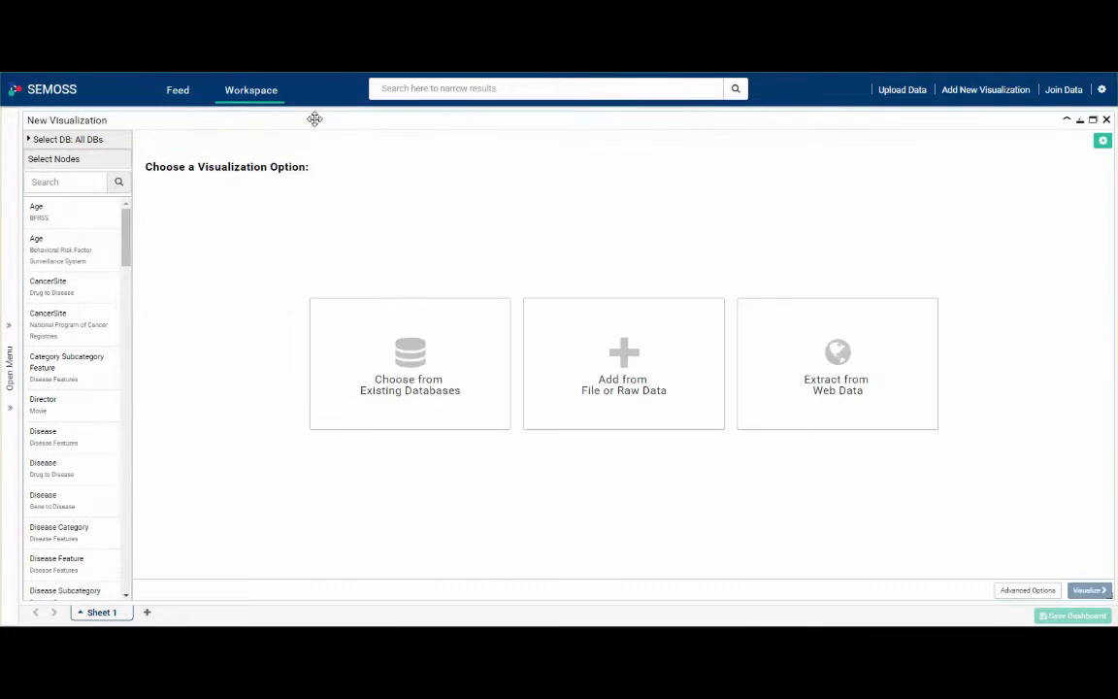
pyautogui.click(603, 361)
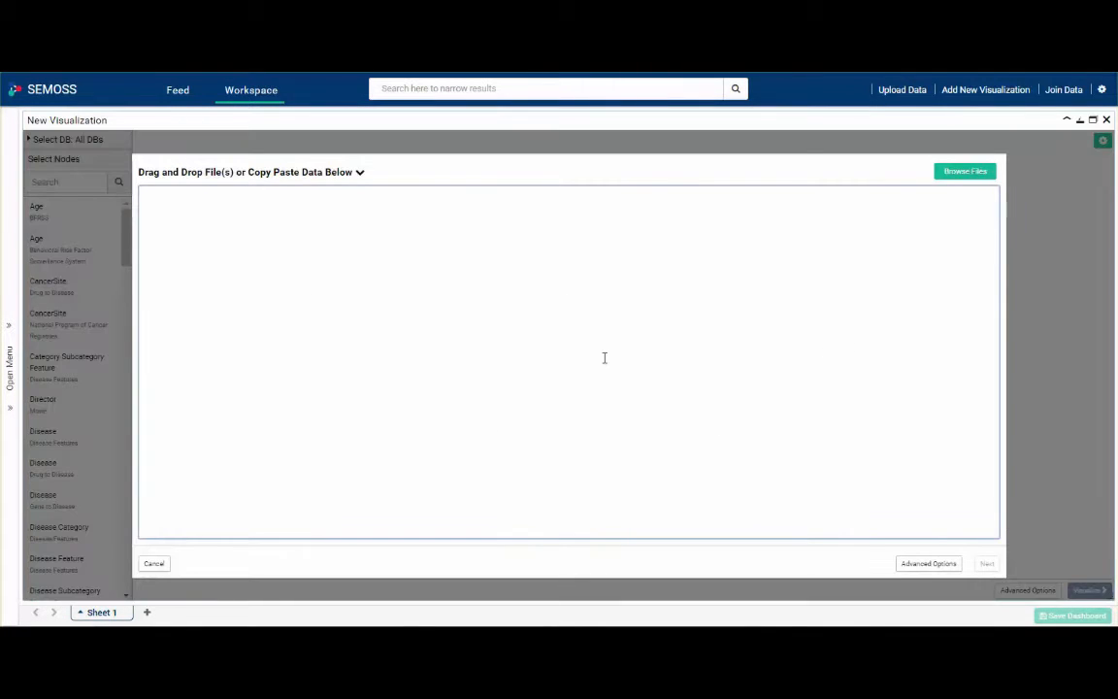
pyautogui.hotkey('ctrl', 'v')
pyautogui.click(986, 562)
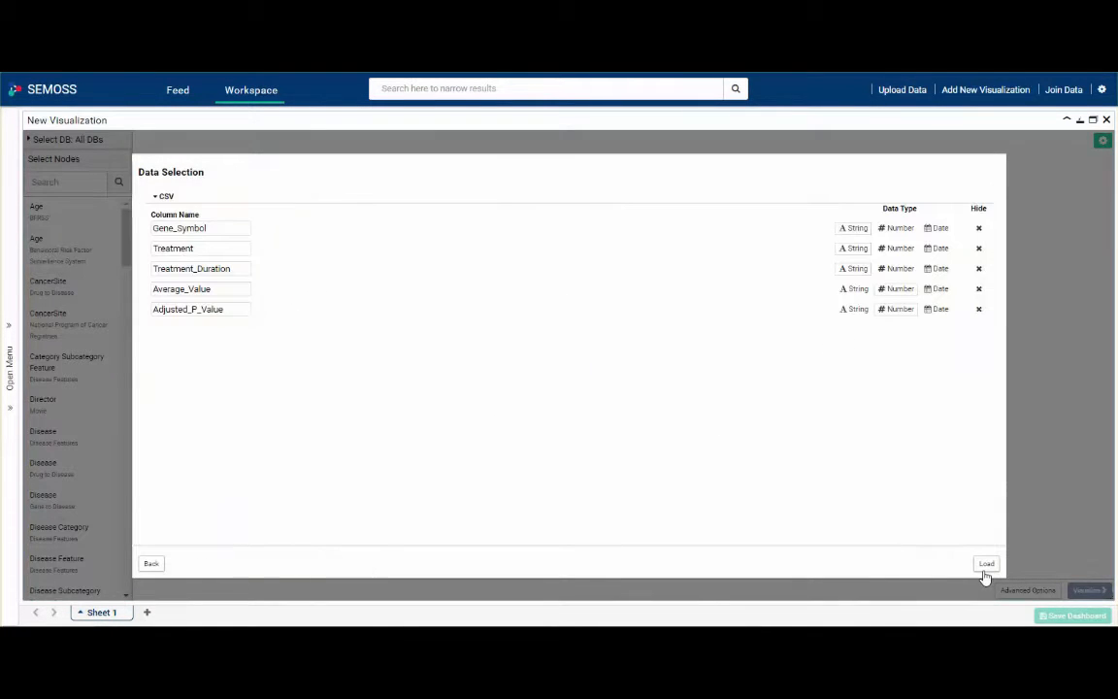
pyautogui.click(985, 567)
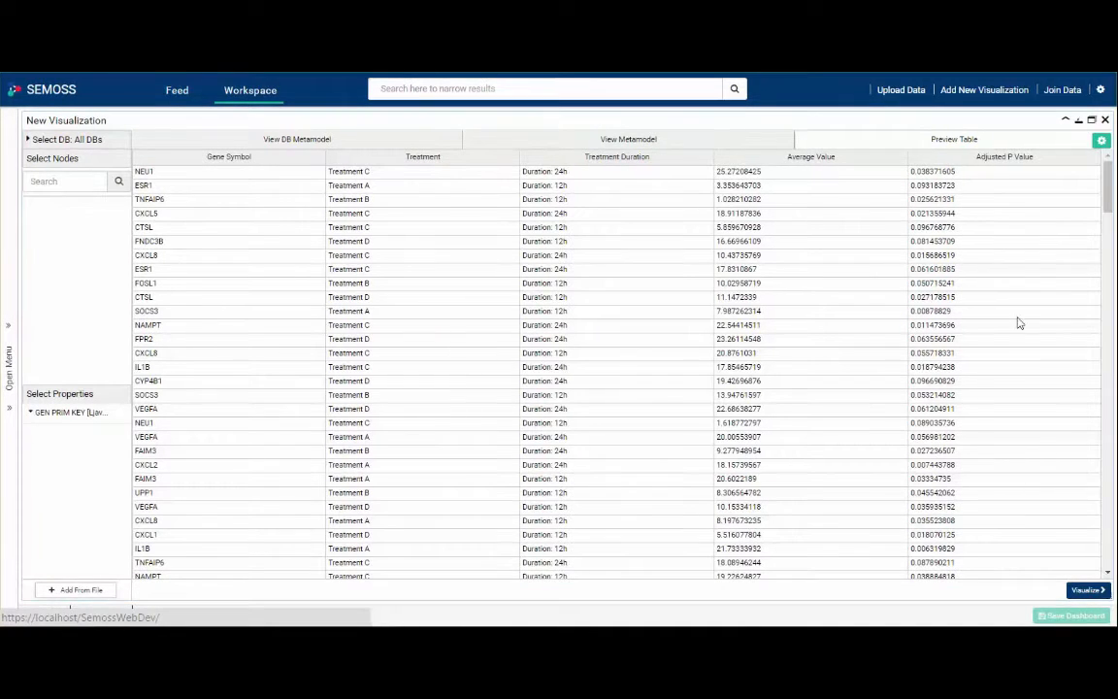
pyautogui.click(1080, 590)
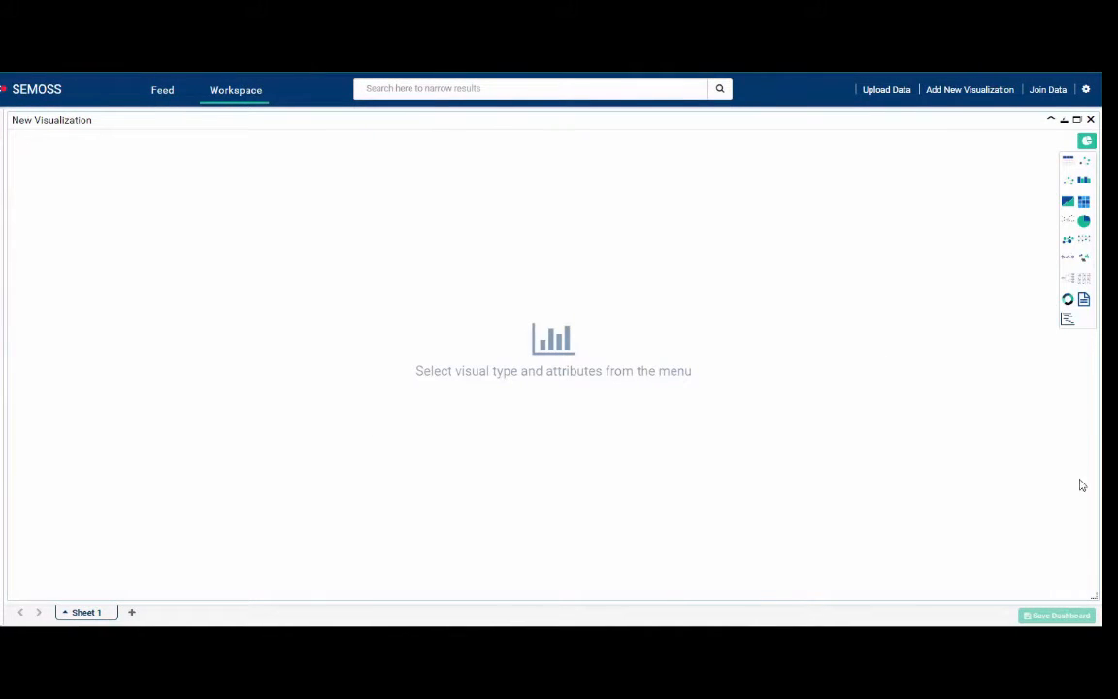
# Build a parallel coordinates chart with Gene Symbol, Treatment, Treatment Duration, Average Value and Adjusted P Value as its dimensions, in that order
pyautogui.click(1084, 243)
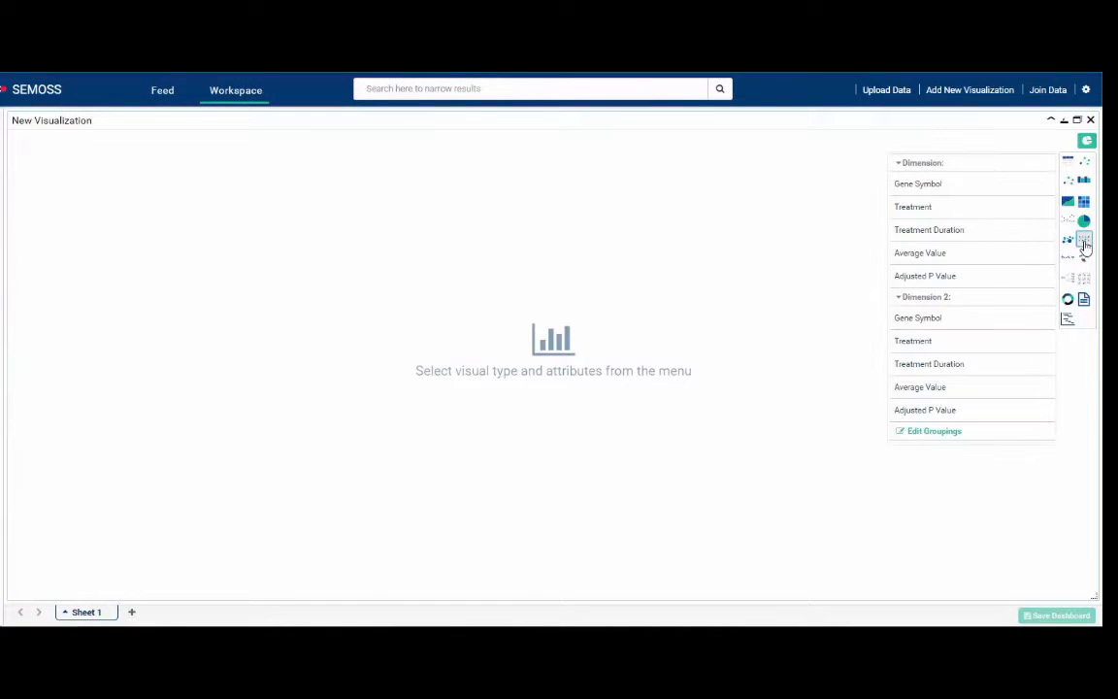
pyautogui.click(980, 186)
pyautogui.click(966, 227)
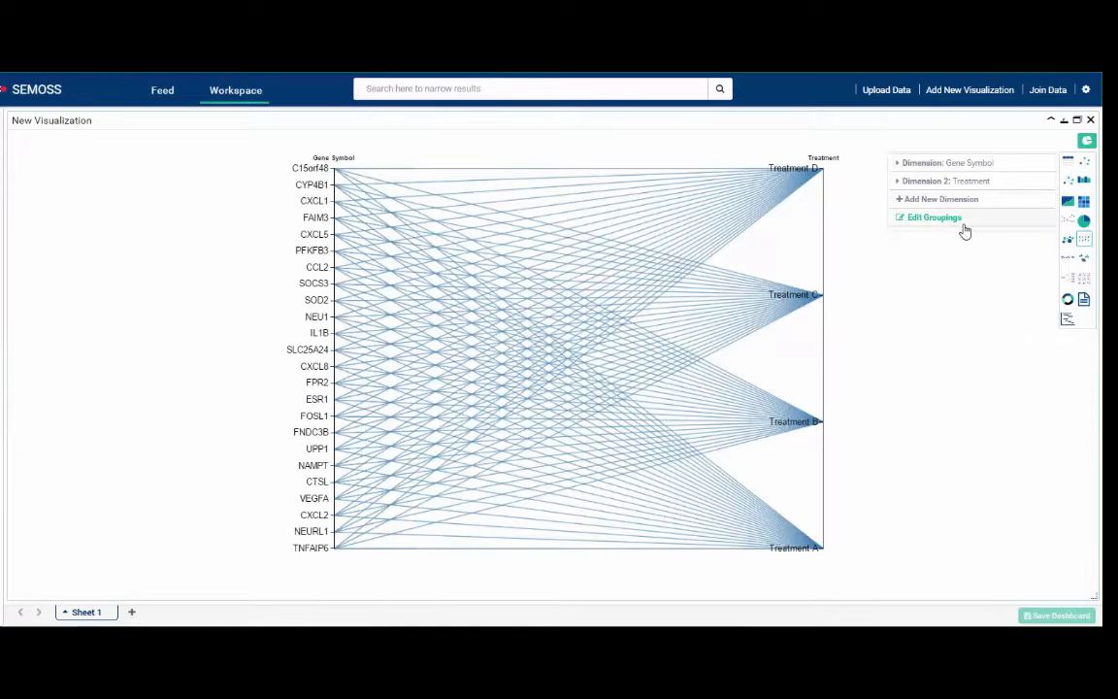
pyautogui.click(961, 201)
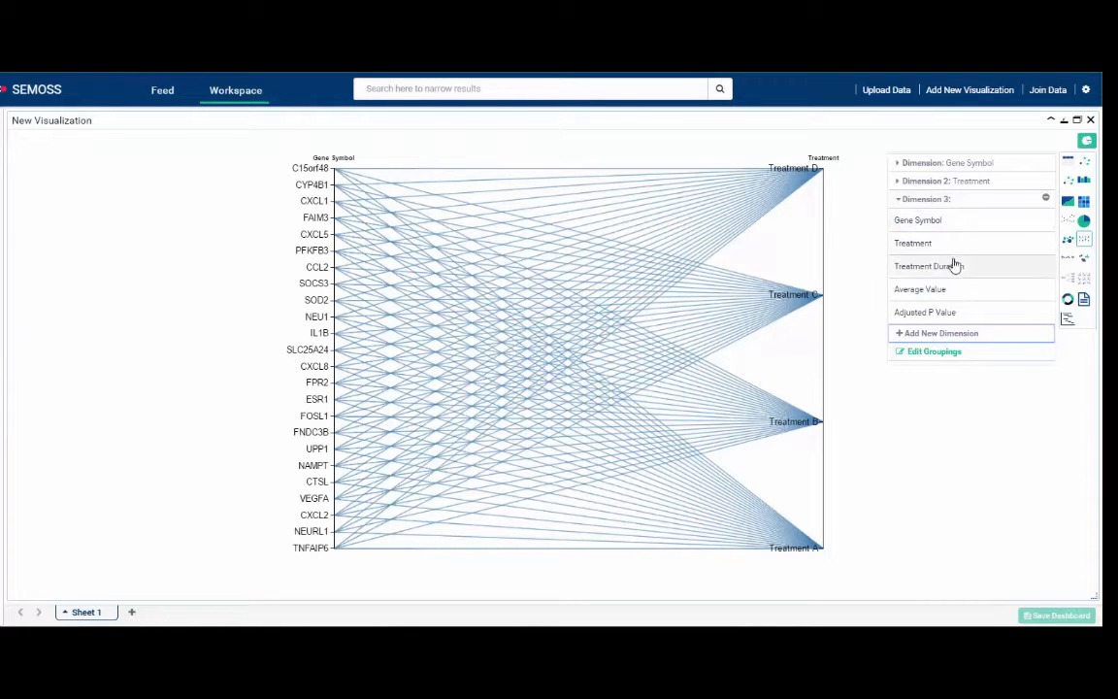
pyautogui.click(951, 265)
pyautogui.click(950, 220)
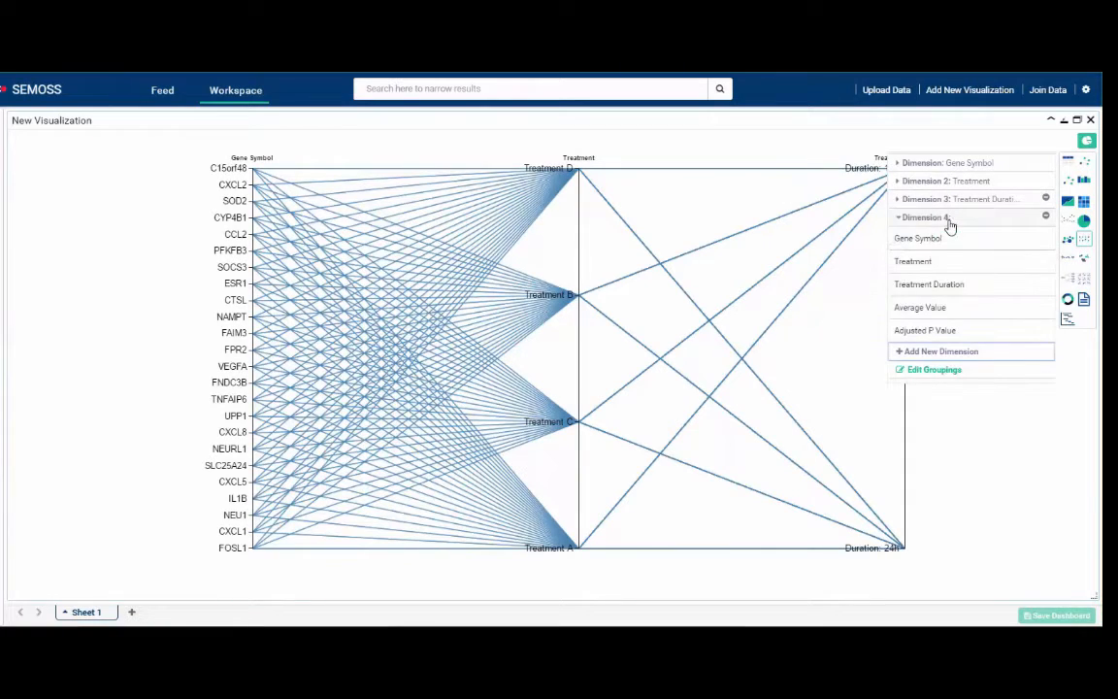
pyautogui.click(941, 304)
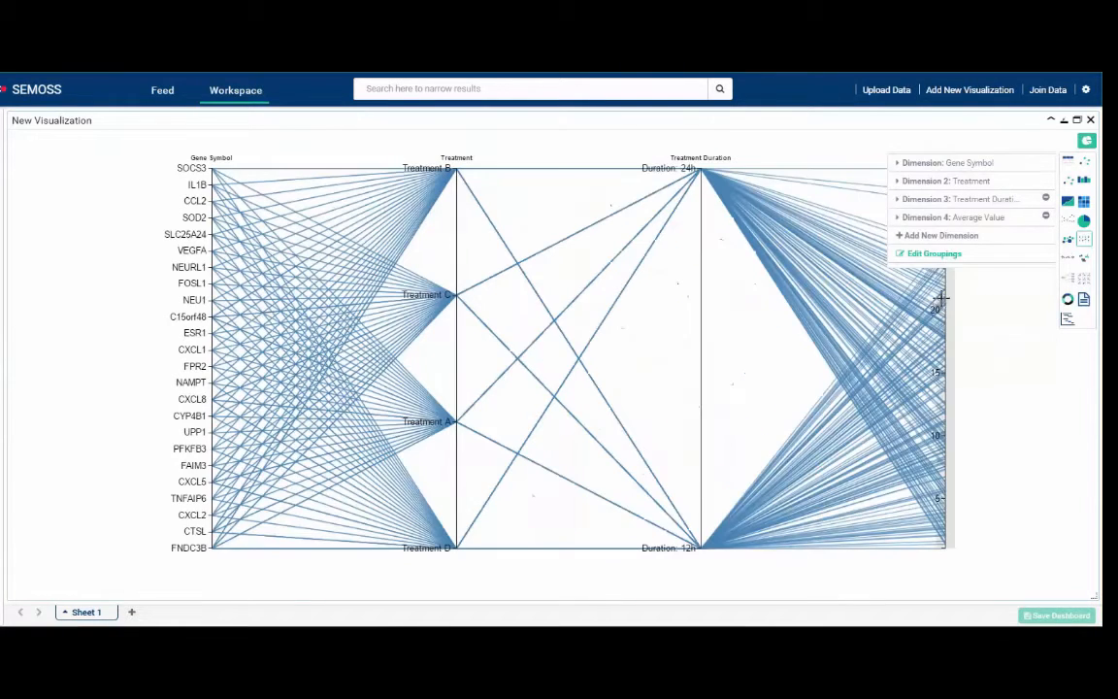
pyautogui.click(944, 236)
pyautogui.click(937, 351)
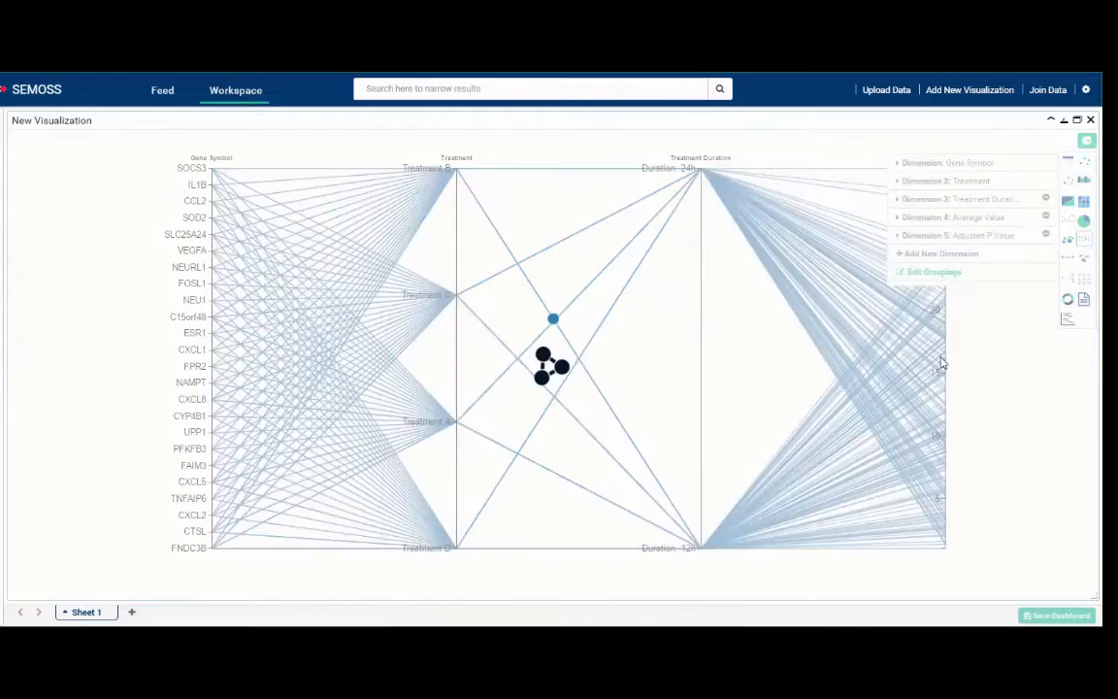
pyautogui.click(1087, 150)
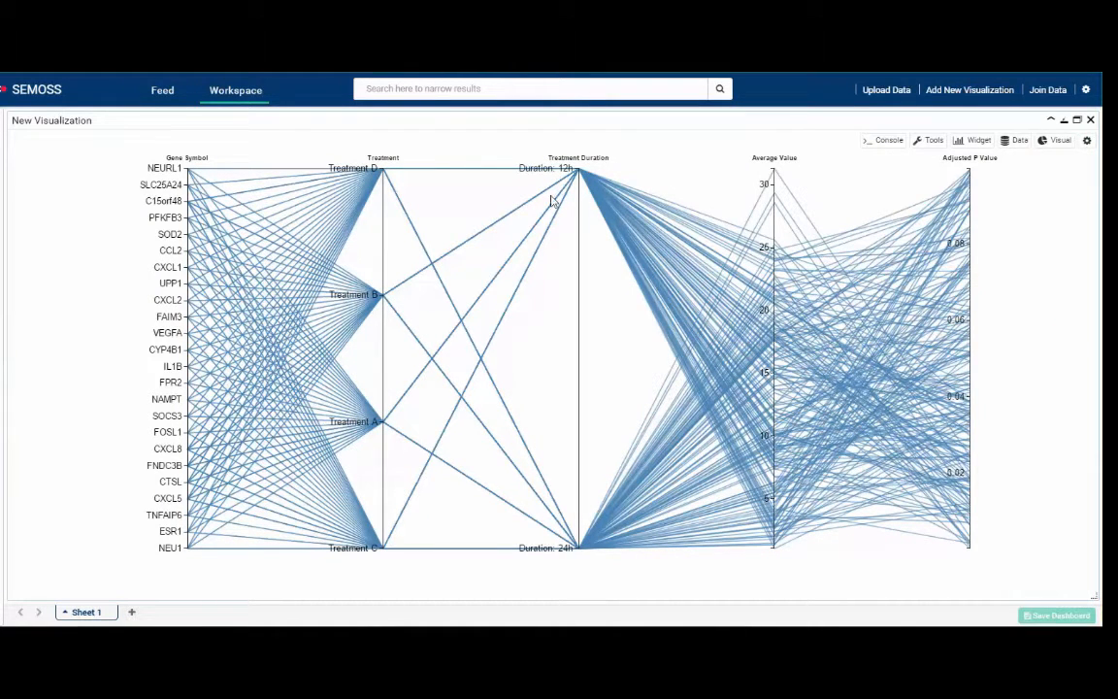
# Brush the chart axes to isolate Treatment C, Duration: 12h and average values of about 17 to 22
pyautogui.moveTo(383, 155); pyautogui.dragTo(384, 535)
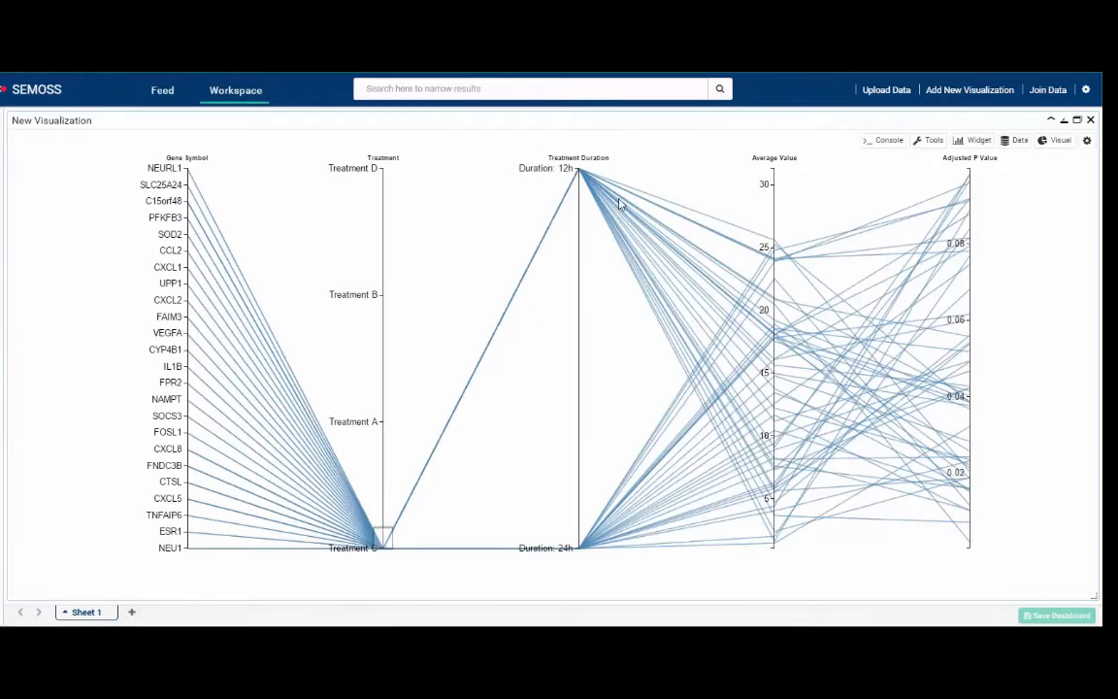
pyautogui.moveTo(571, 198); pyautogui.dragTo(575, 157)
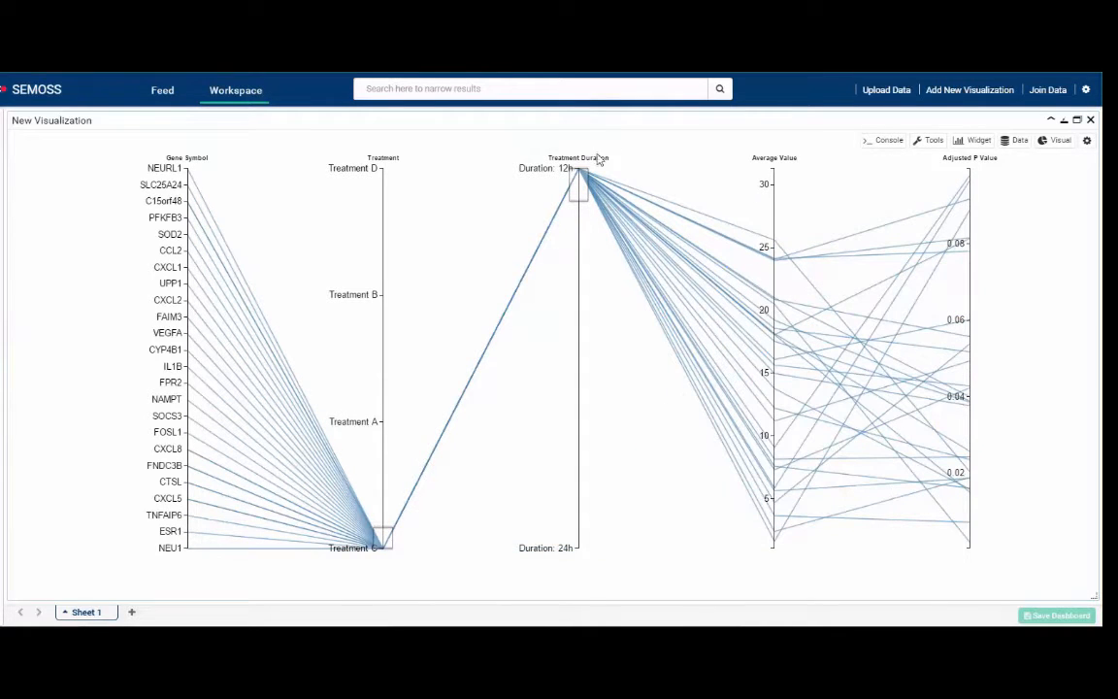
pyautogui.moveTo(774, 285); pyautogui.dragTo(771, 349)
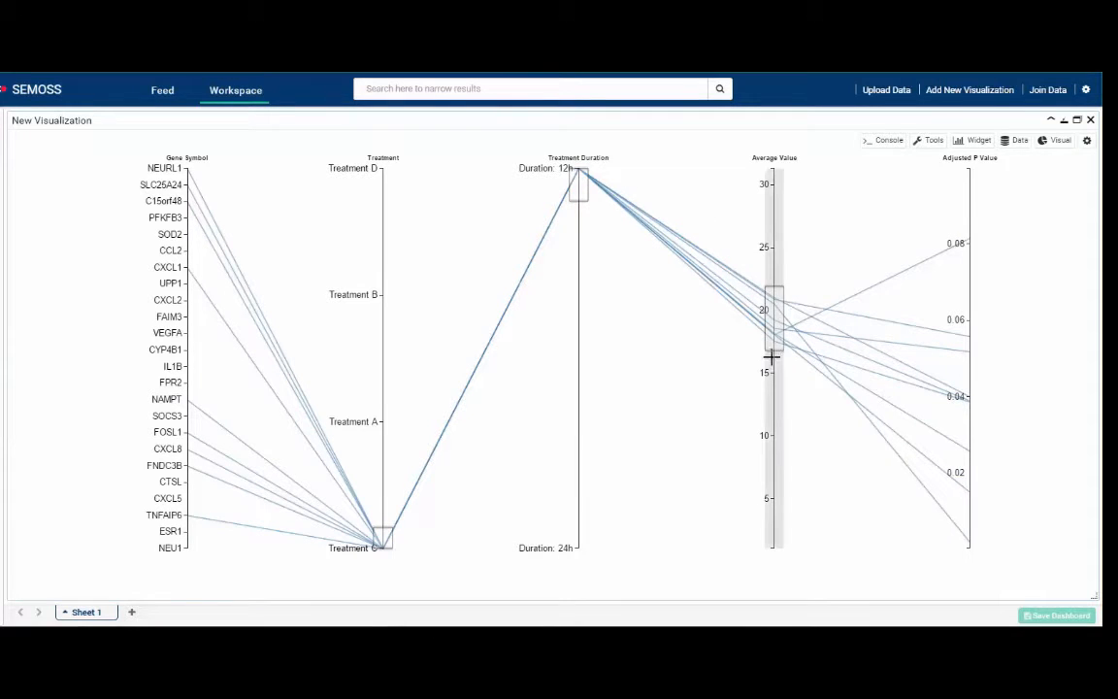
# Clear the brushes on the Average Value, Treatment Duration and Treatment axes
pyautogui.click(771, 359)
pyautogui.click(583, 345)
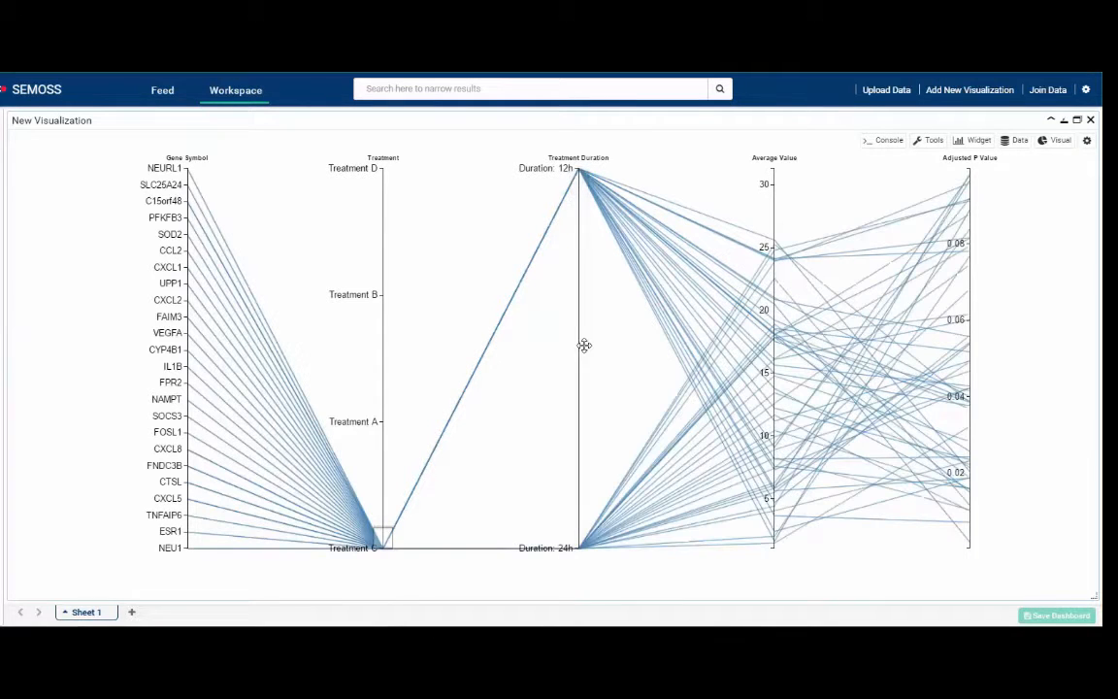
pyautogui.click(384, 339)
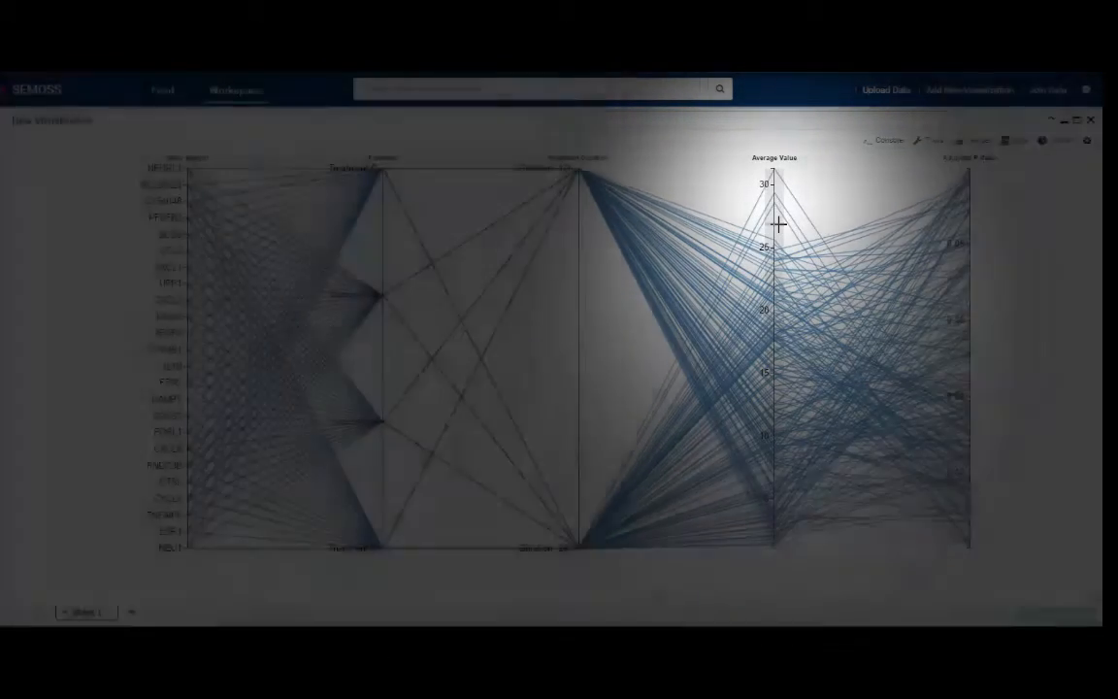
# Brush the Average Value axis from about 27 to its maximum and filter the chart to that selection
pyautogui.moveTo(778, 224); pyautogui.dragTo(776, 170)
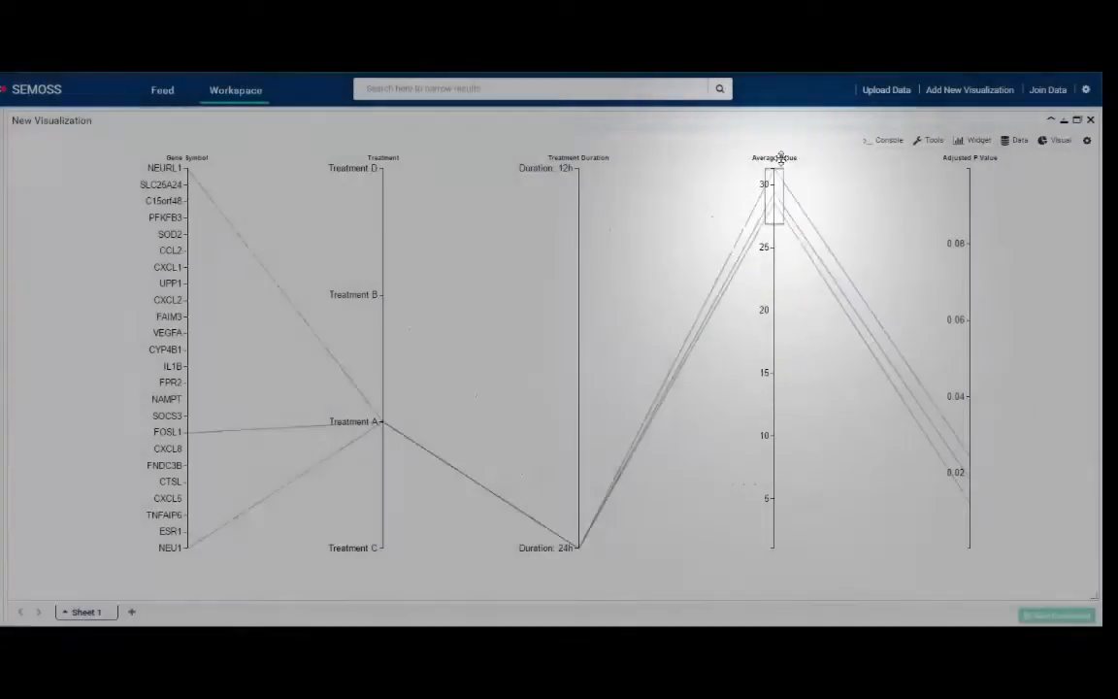
pyautogui.click(933, 141)
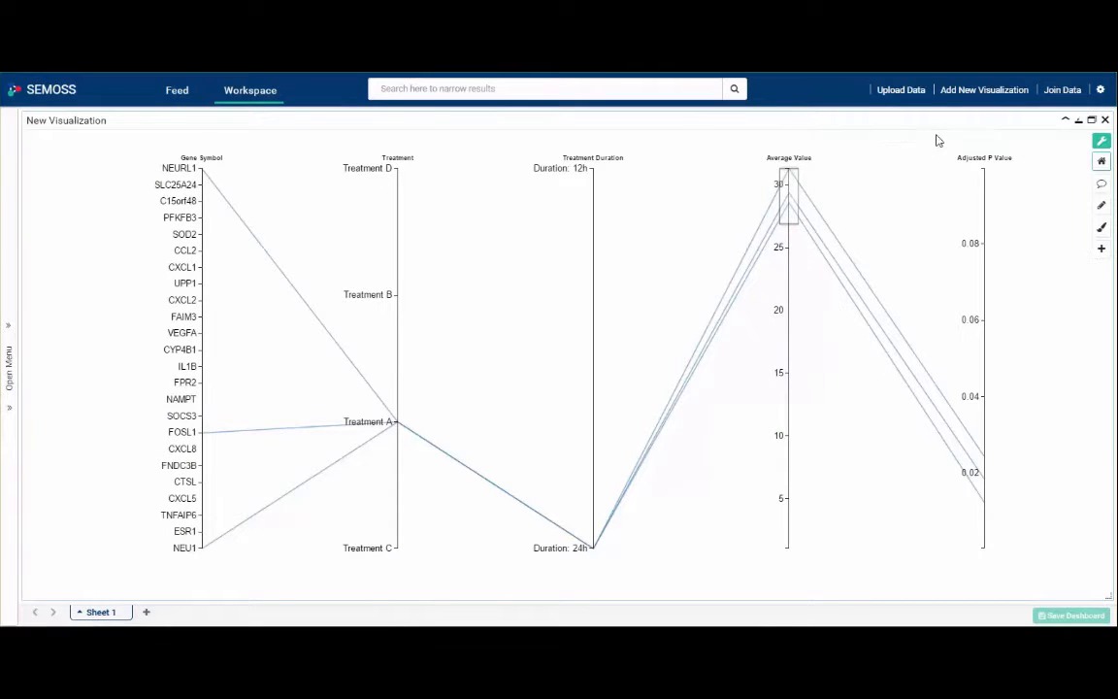
pyautogui.click(1100, 249)
pyautogui.click(971, 199)
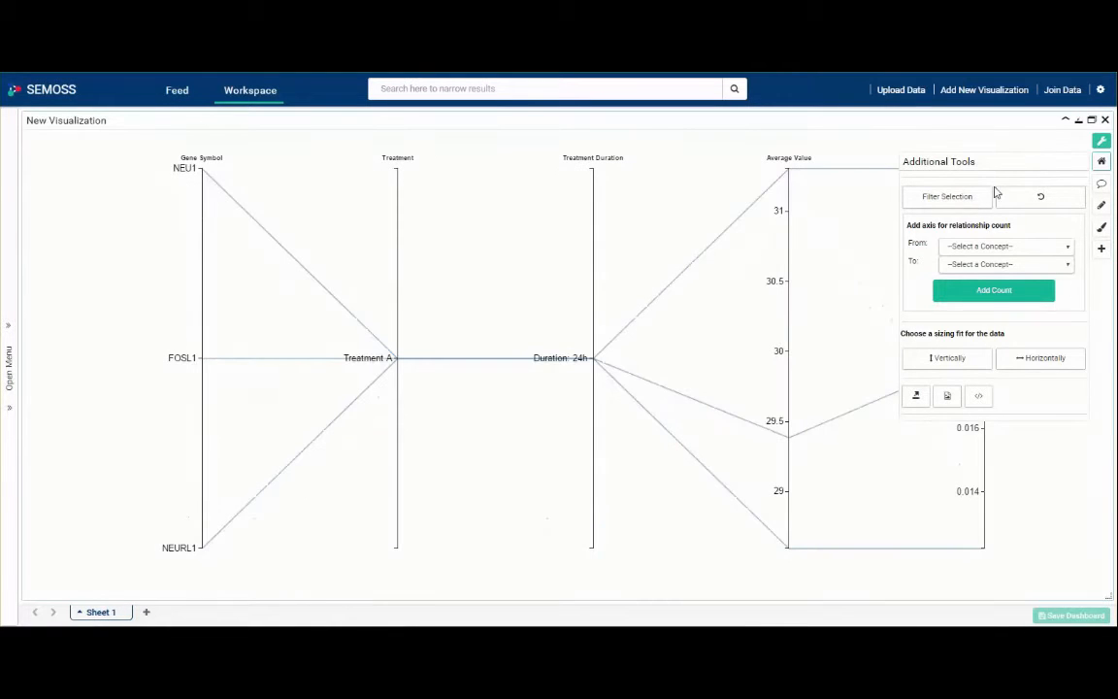
pyautogui.click(1101, 141)
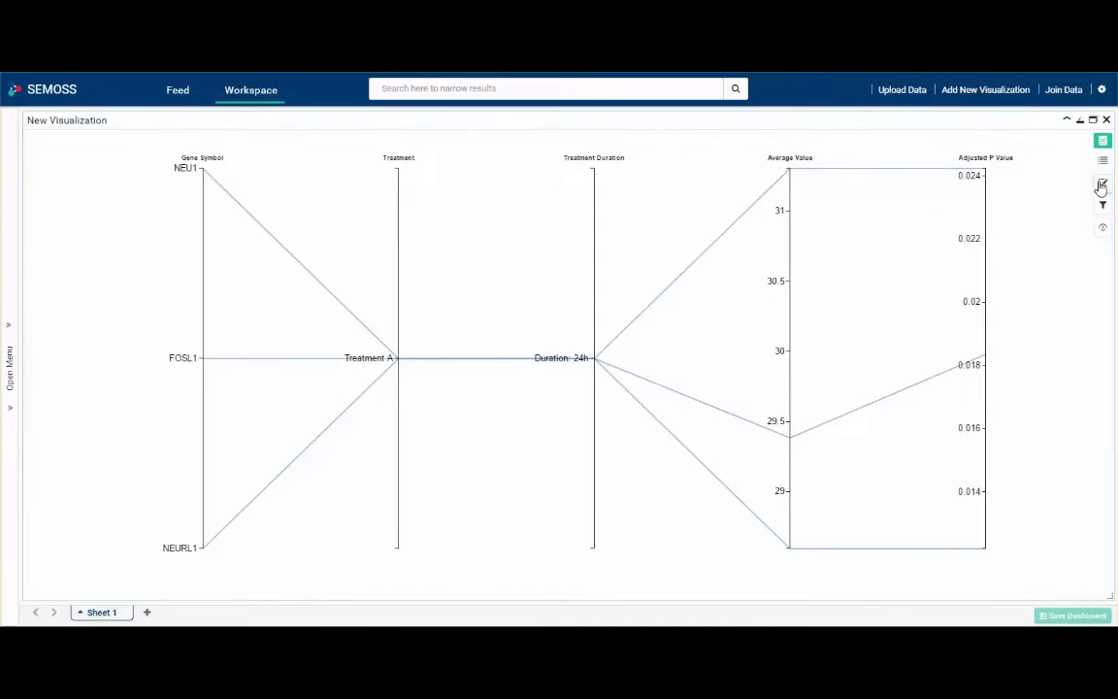
# Inner-join all Disease instances from the Gene to Disease database to the Gene_Symbol node of the data's metamodel
pyautogui.click(1102, 182)
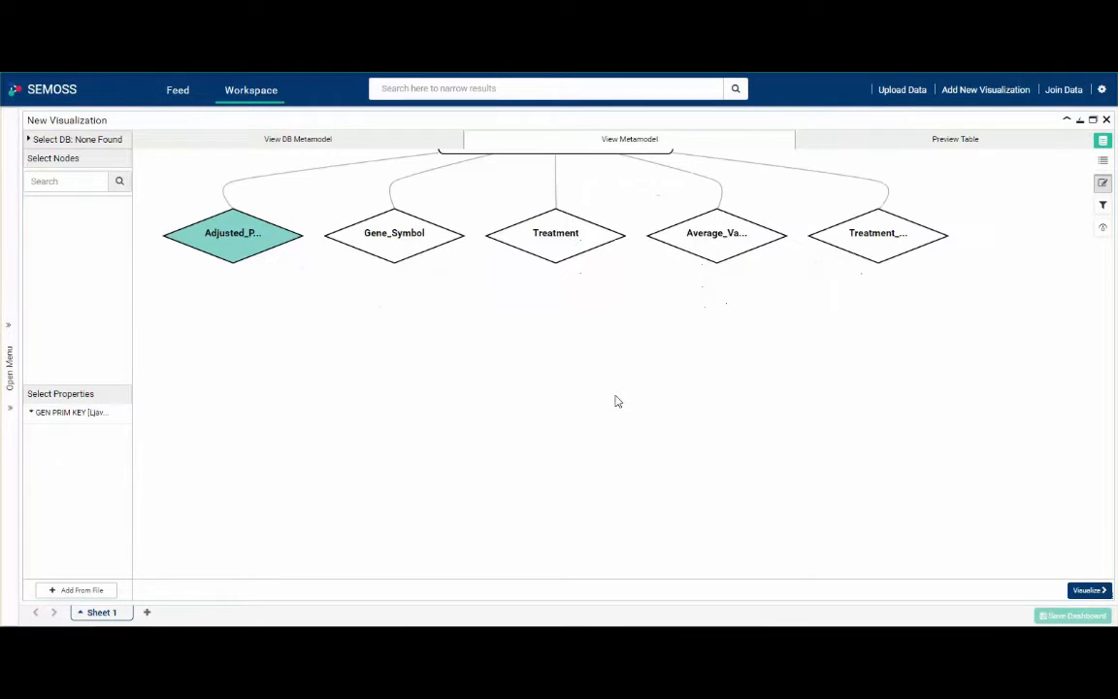
pyautogui.click(399, 259)
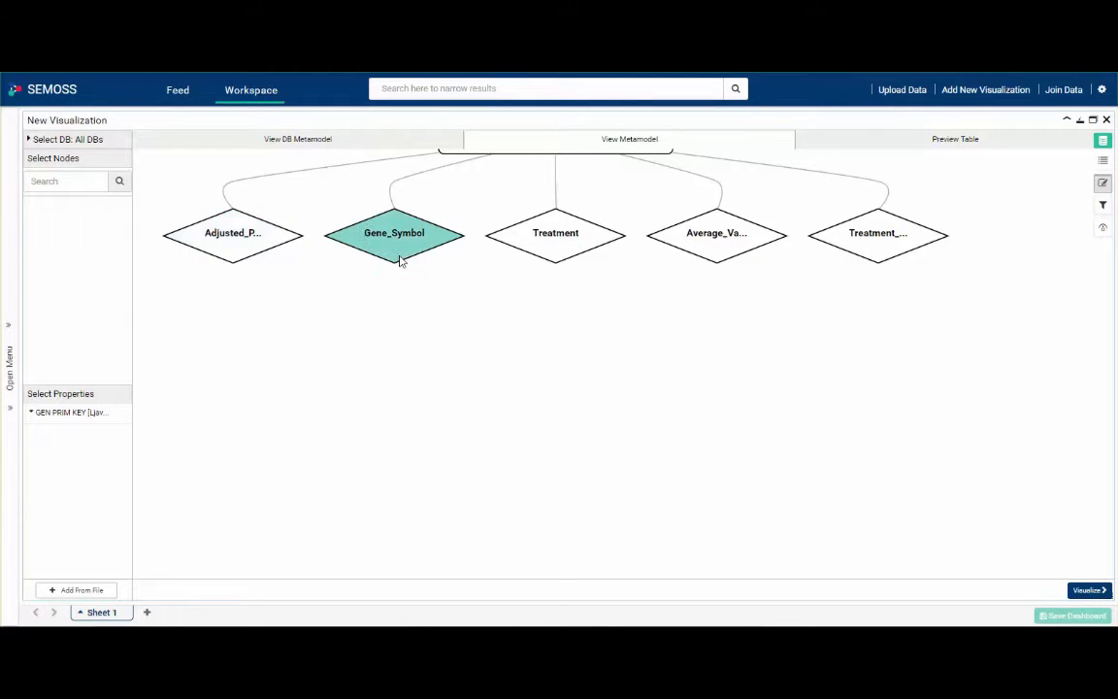
pyautogui.click(121, 146)
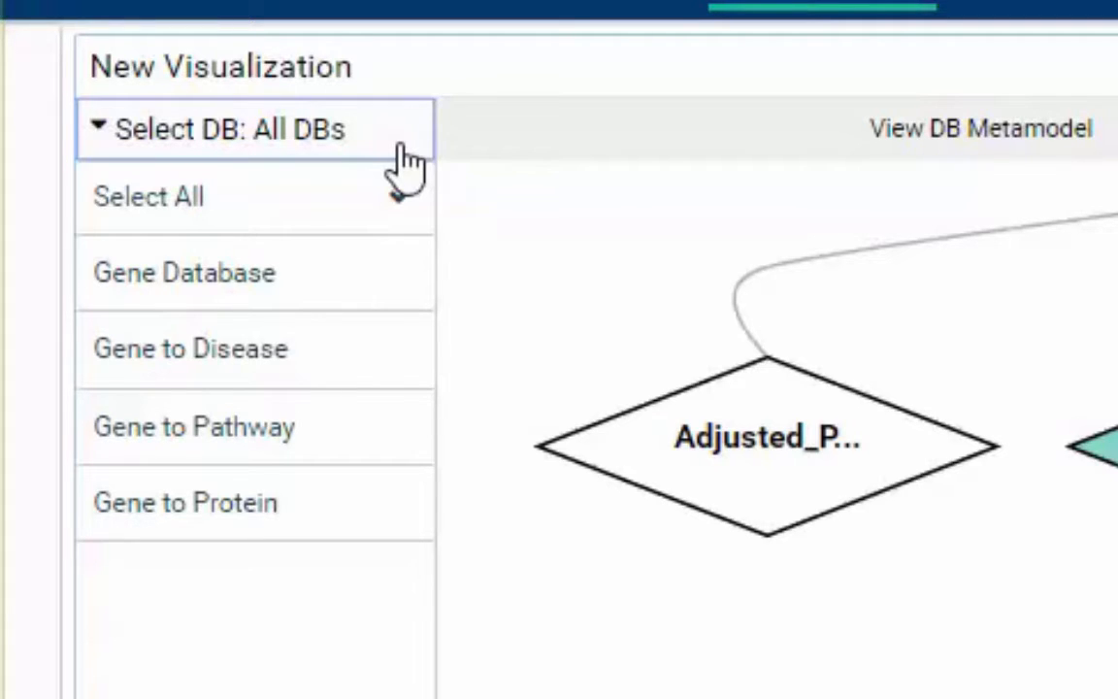
pyautogui.click(379, 364)
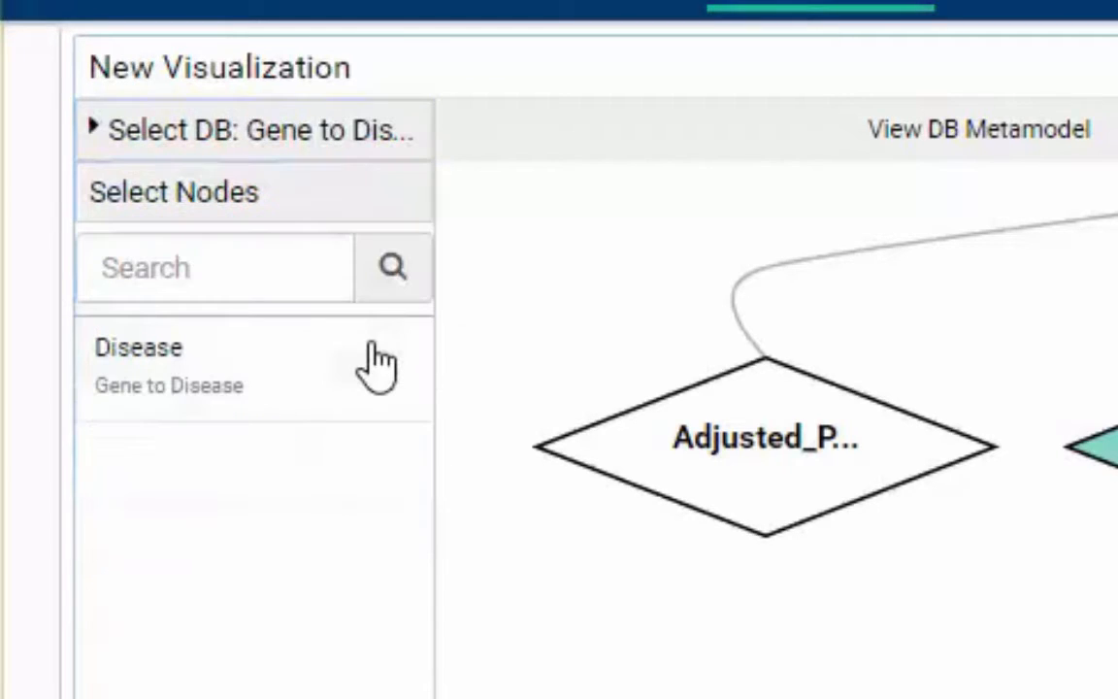
pyautogui.click(379, 363)
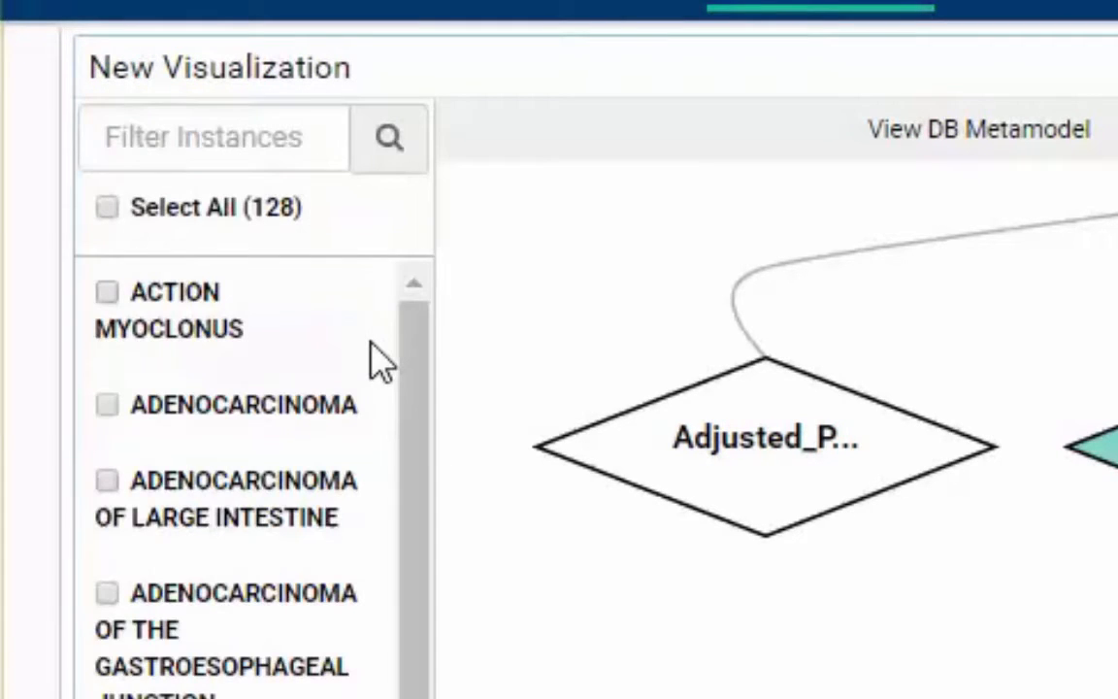
pyautogui.click(110, 212)
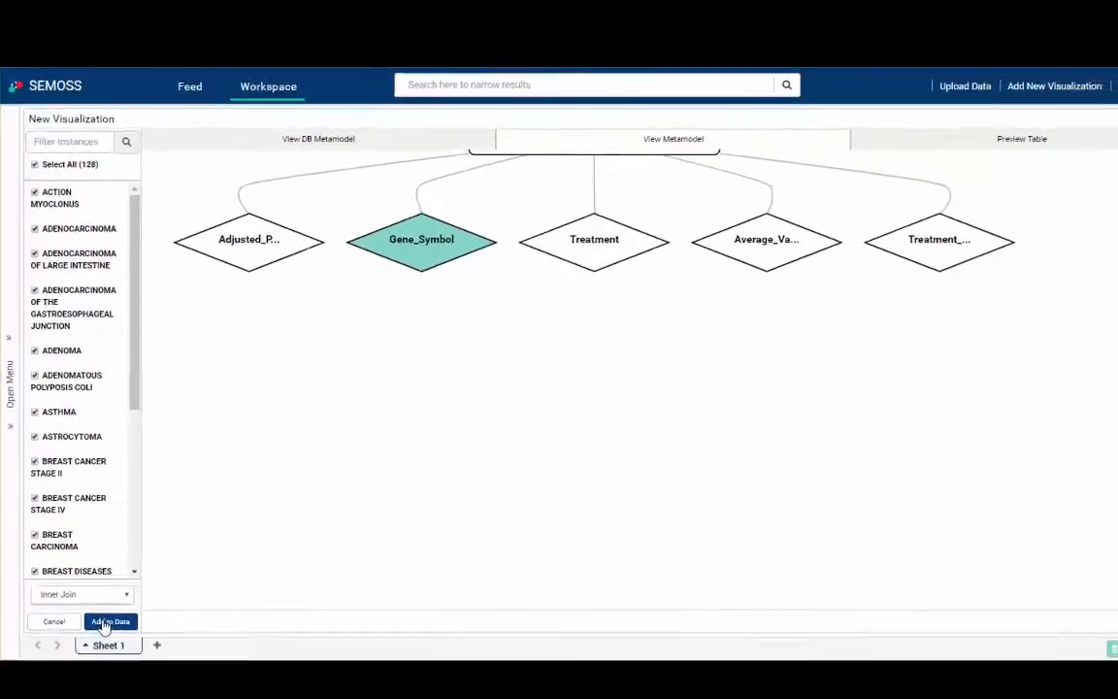
pyautogui.click(109, 622)
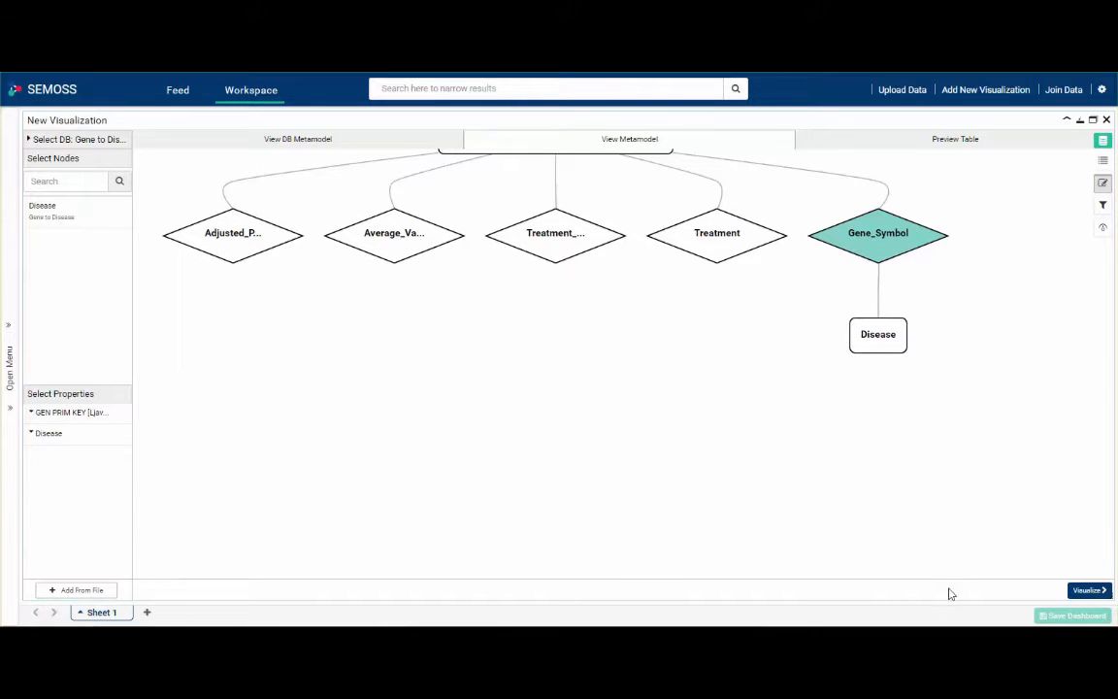
# Return to the visualization and add Disease as the sixth dimension of the parallel coordinates chart
pyautogui.click(1085, 591)
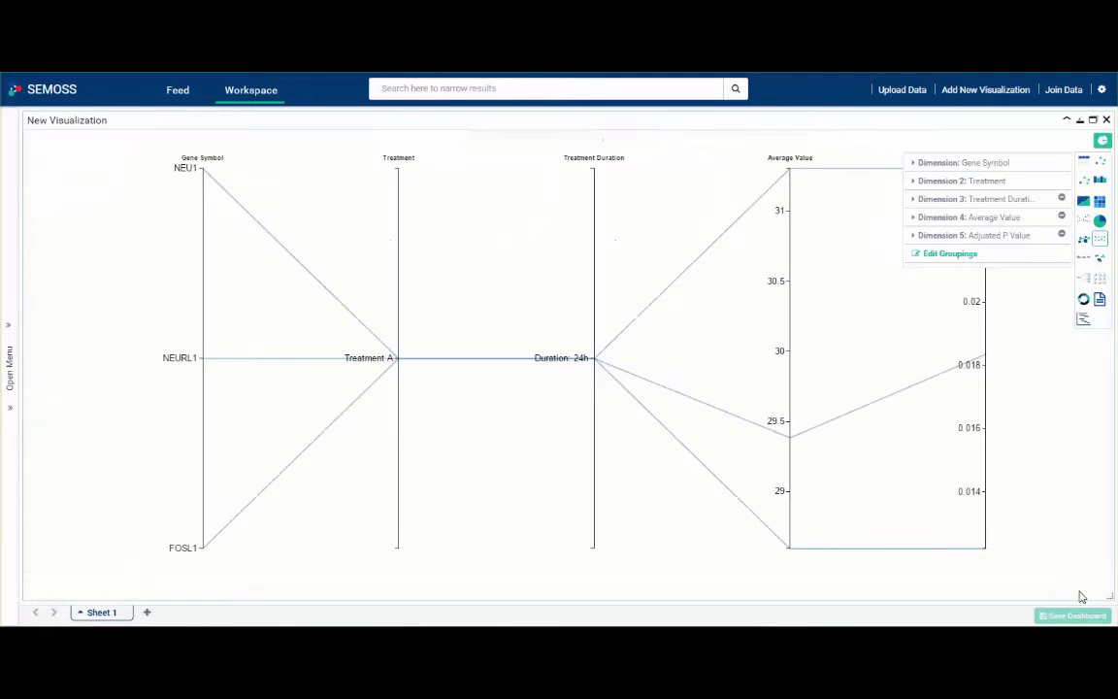
pyautogui.moveTo(1079, 251)
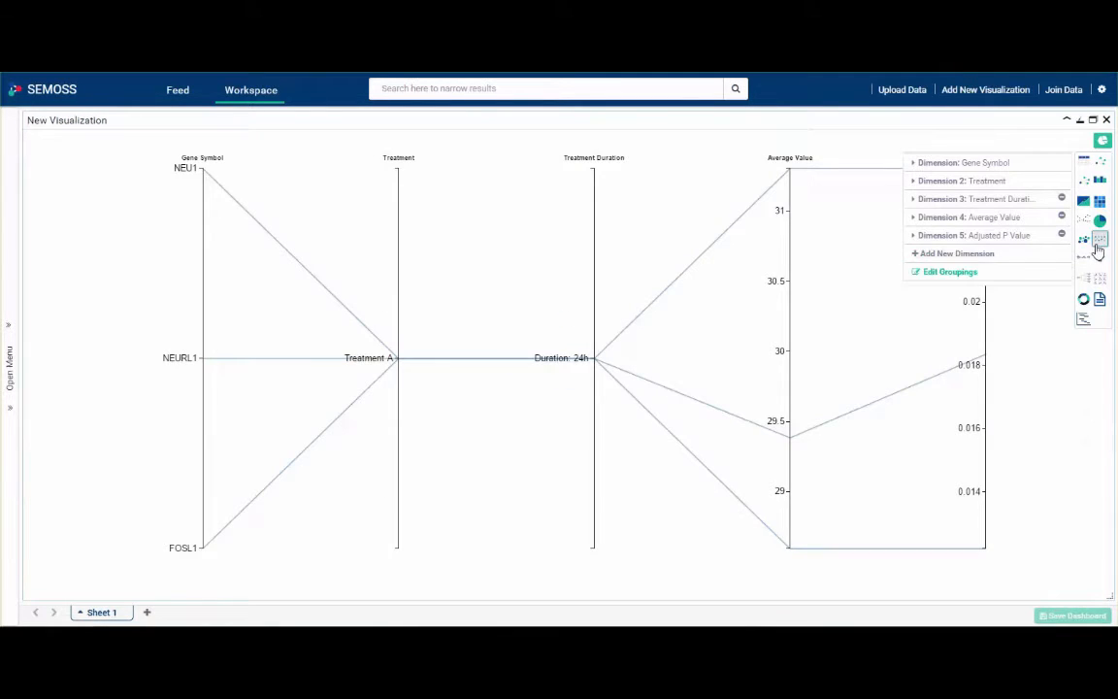
pyautogui.click(1032, 259)
pyautogui.click(1013, 388)
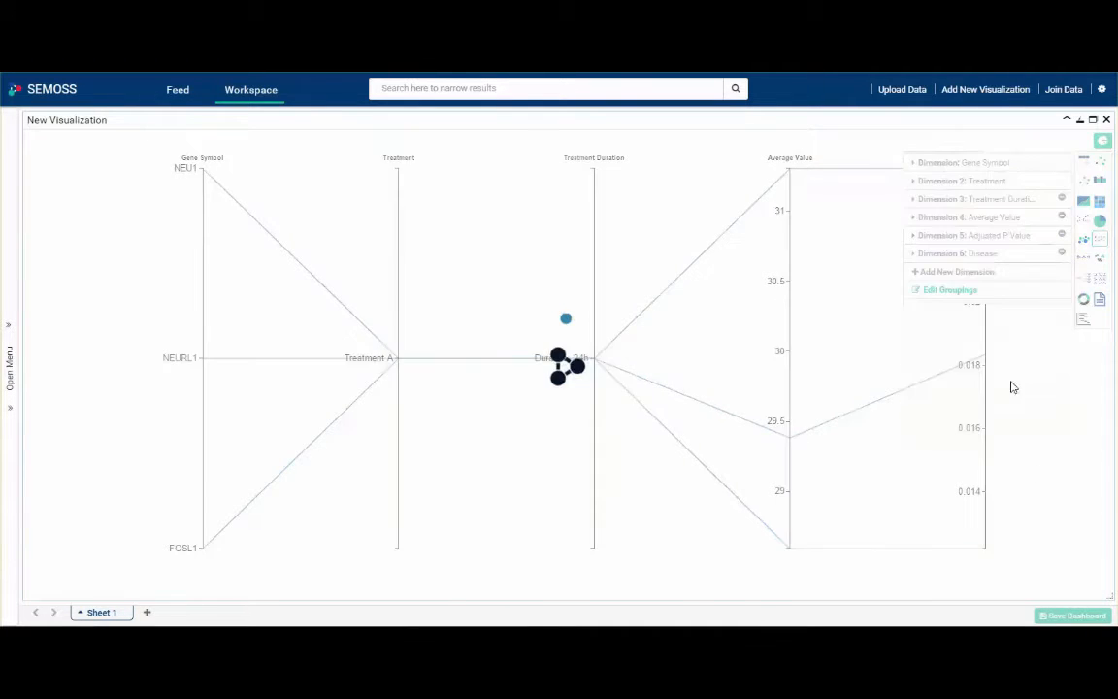
pyautogui.click(1102, 143)
# Fit the chart's sizing vertically to the data and look through the Disease axis down to its end
pyautogui.click(947, 139)
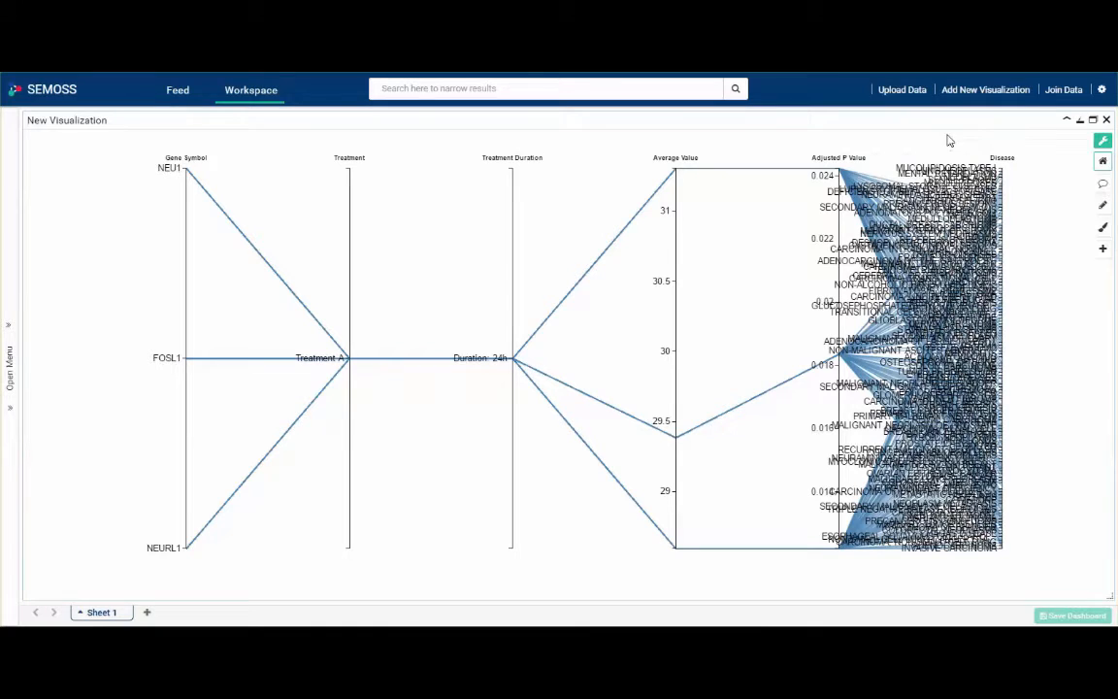
pyautogui.click(1099, 250)
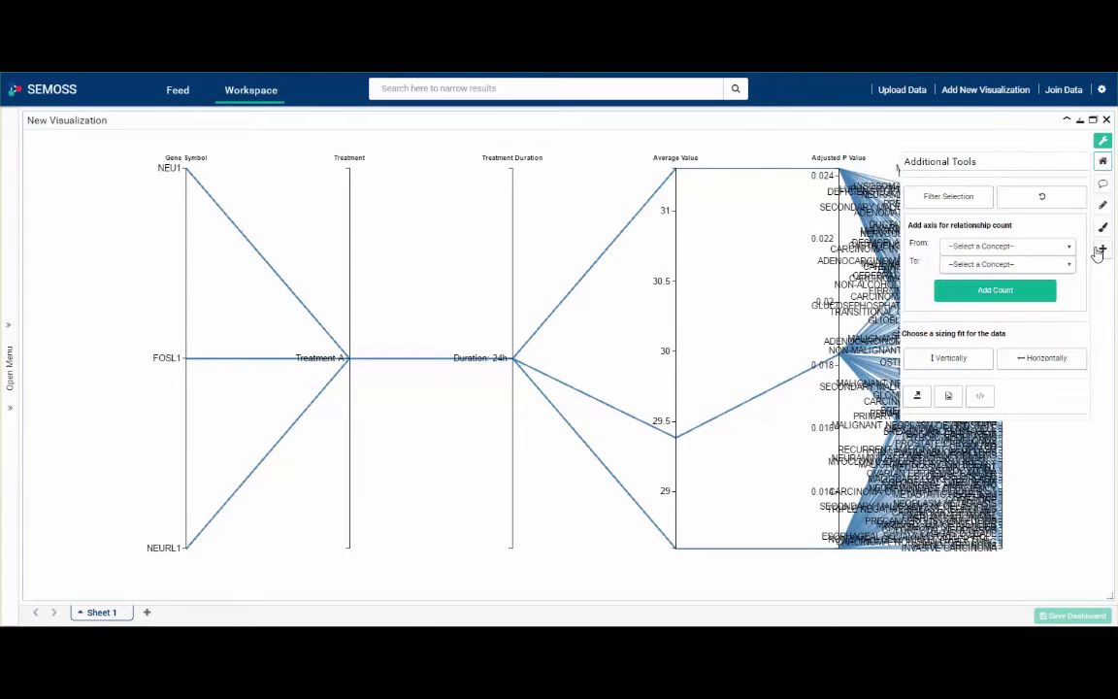
pyautogui.click(955, 359)
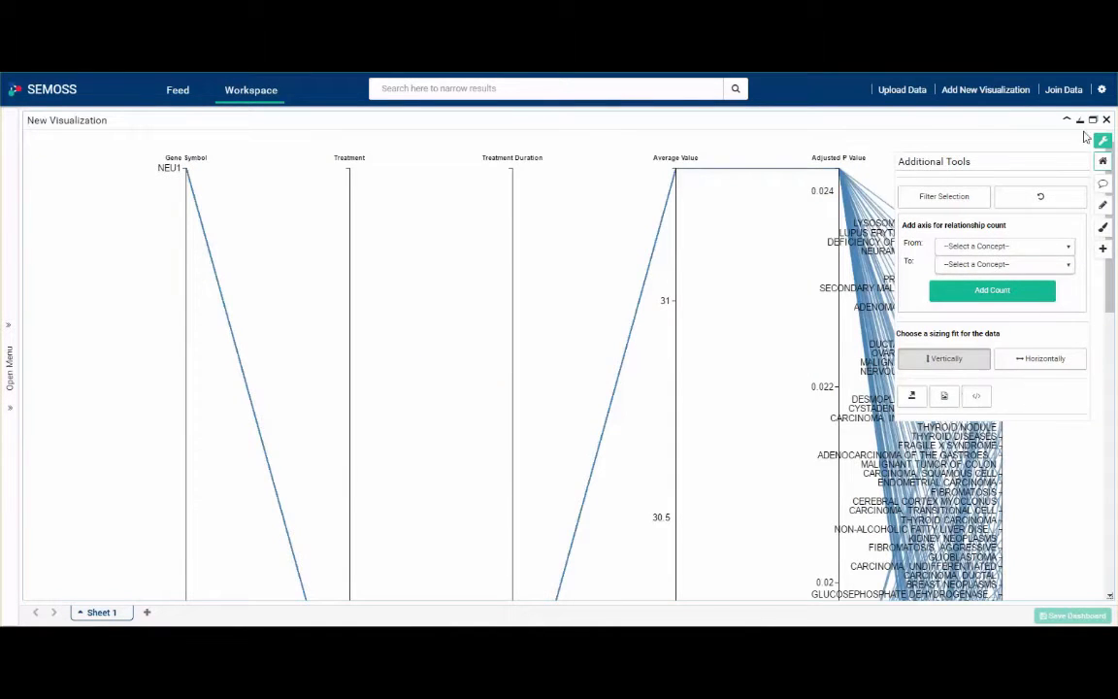
pyautogui.click(1103, 141)
pyautogui.moveTo(1109, 168); pyautogui.dragTo(1114, 466)
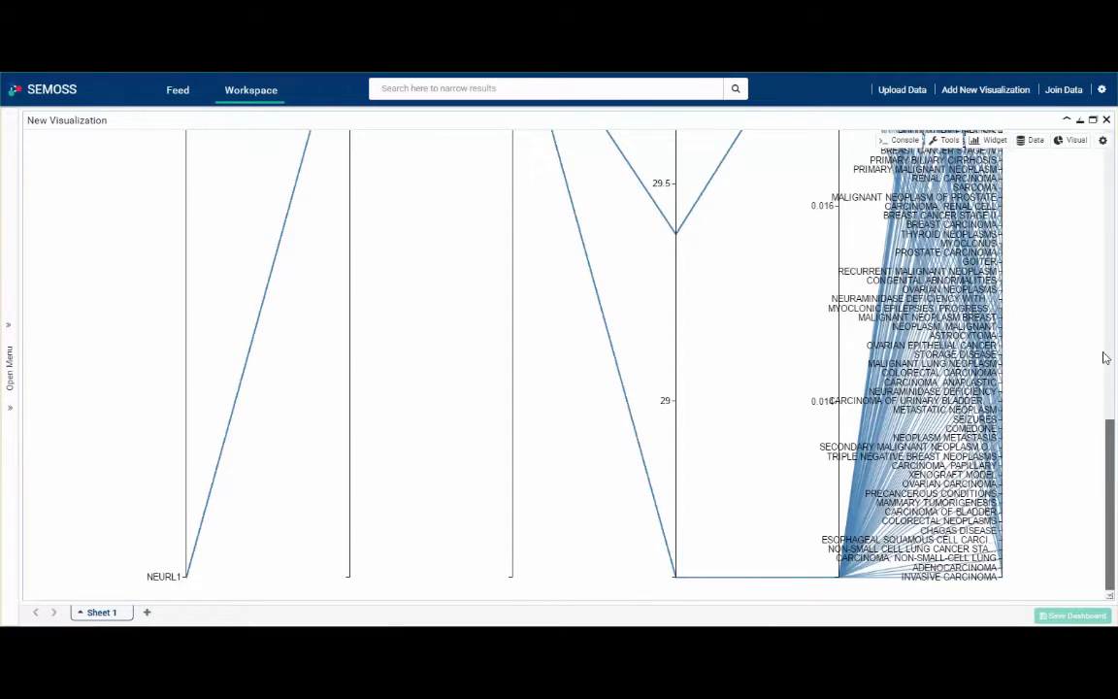
# Turn off the chart's vertical sizing fit so the axes return to the height of the visualization window
pyautogui.moveTo(1106, 358); pyautogui.dragTo(1096, 134)
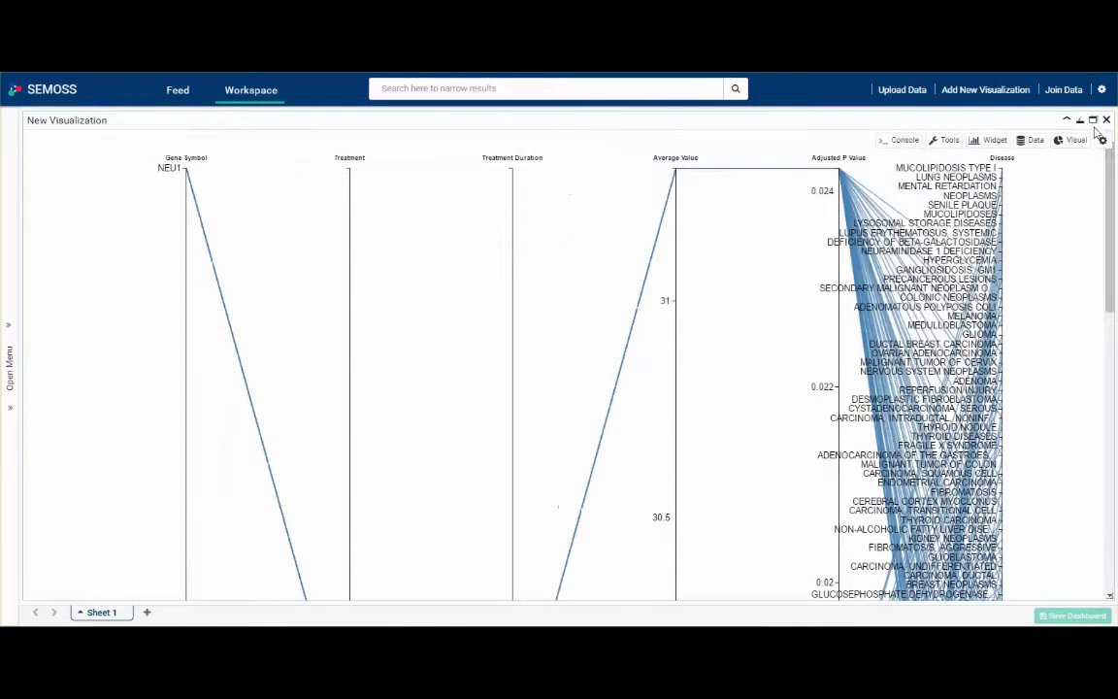
pyautogui.click(946, 140)
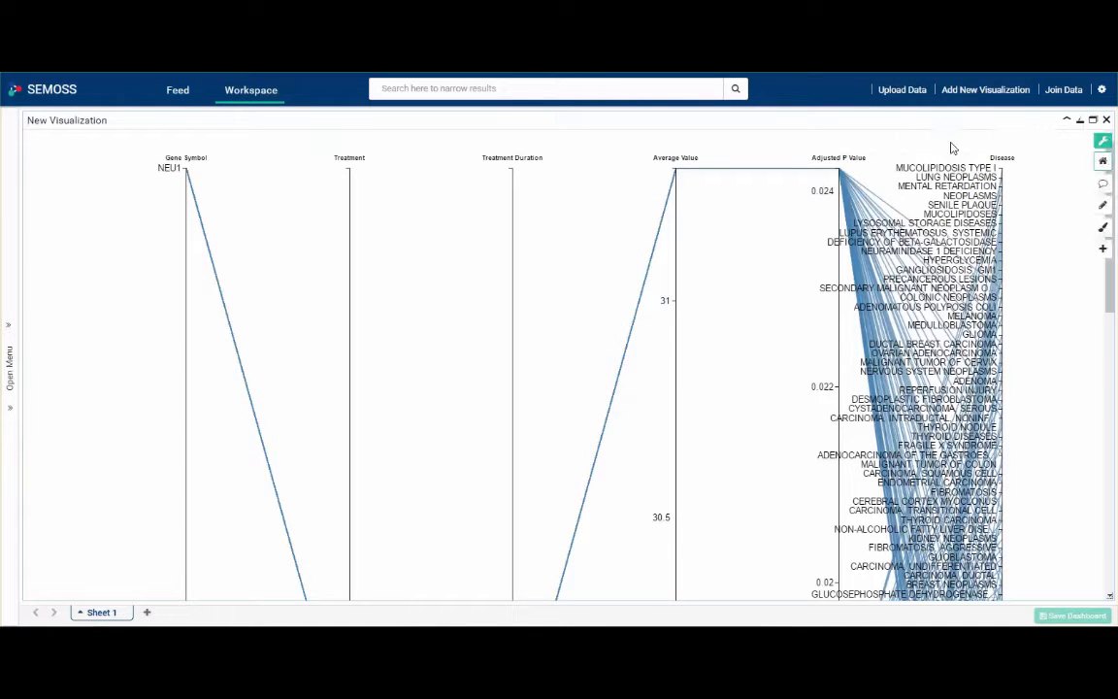
pyautogui.click(1102, 250)
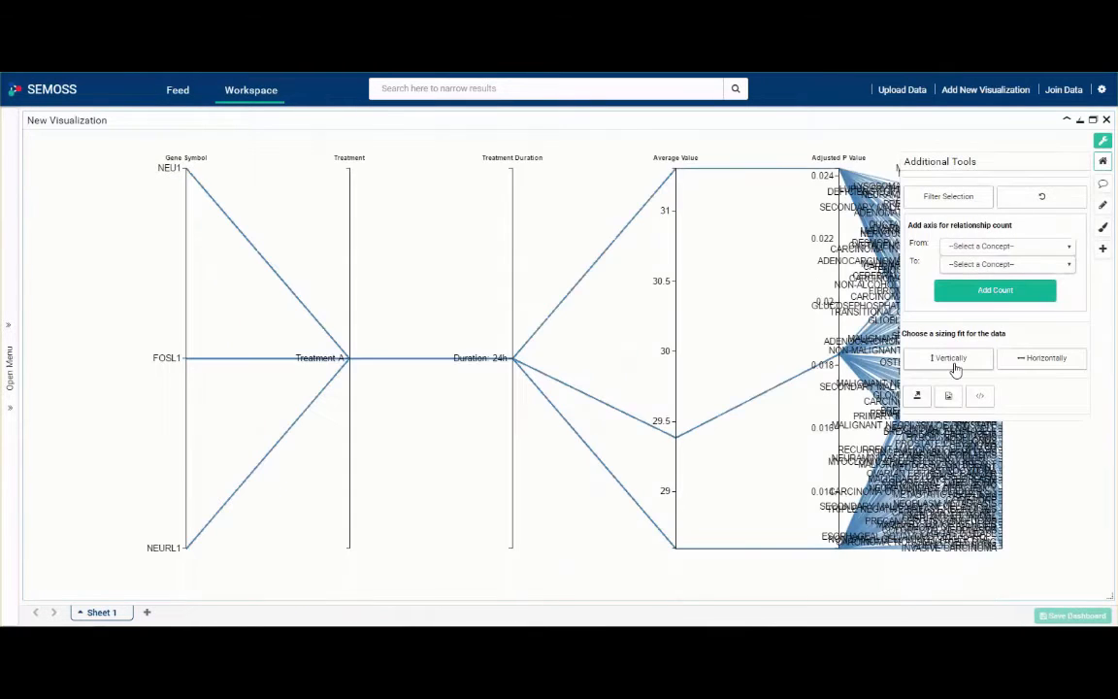
# Add a relationship count axis from Disease to Gene_Symbol to the parallel coordinates chart
pyautogui.click(983, 247)
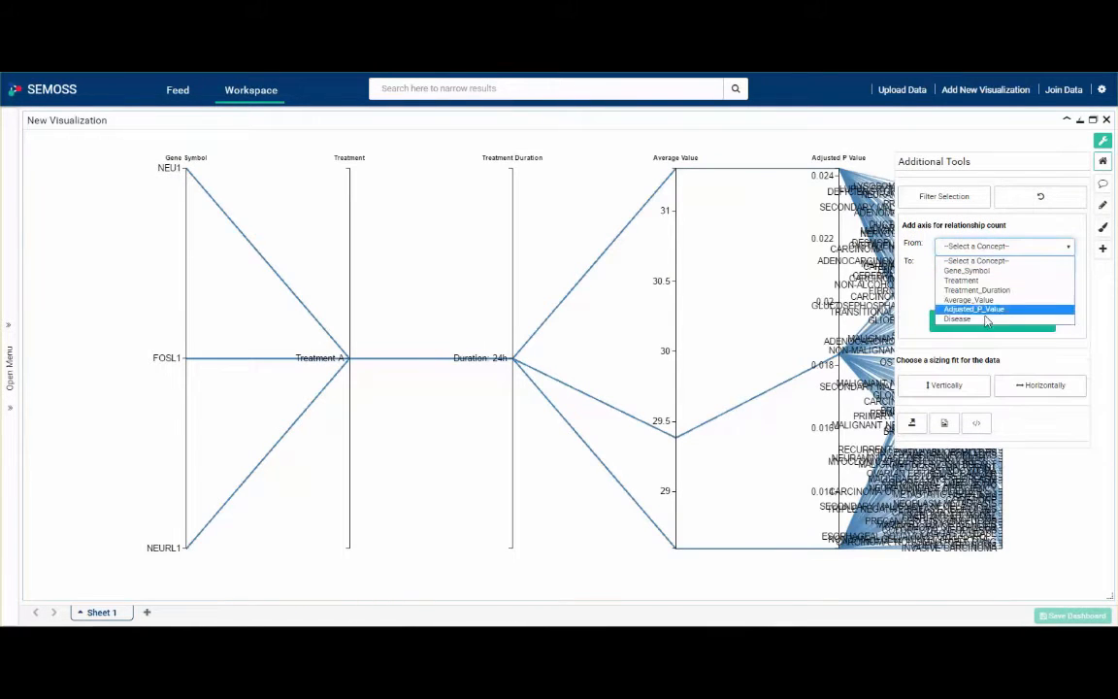
pyautogui.click(957, 318)
pyautogui.click(977, 265)
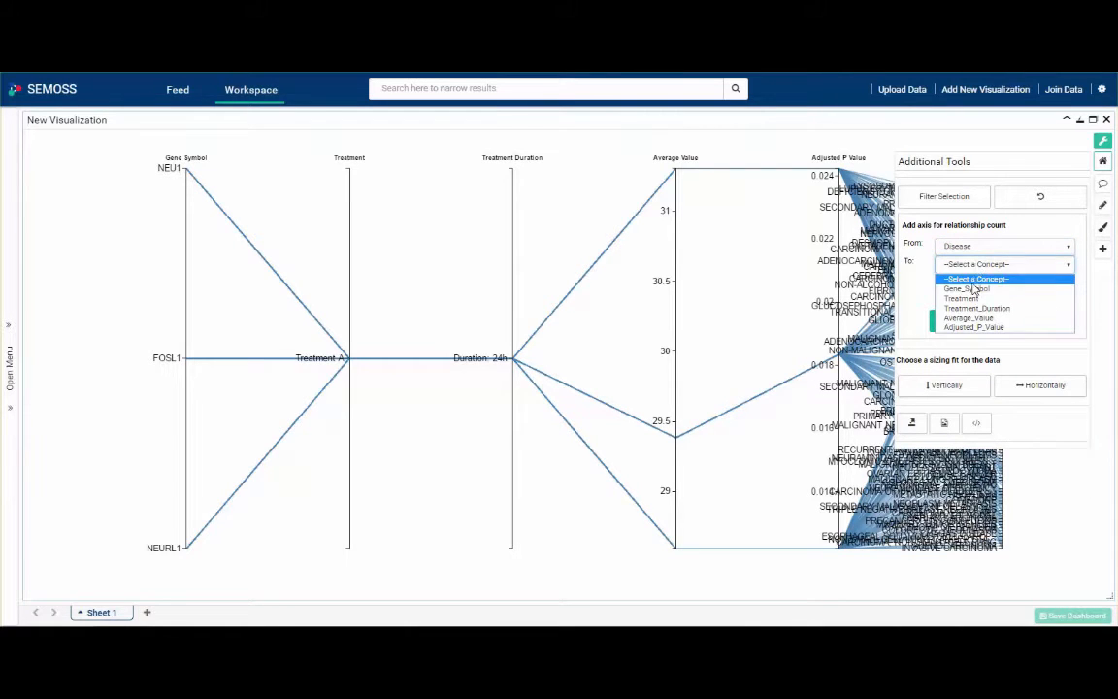
pyautogui.click(970, 290)
pyautogui.click(975, 321)
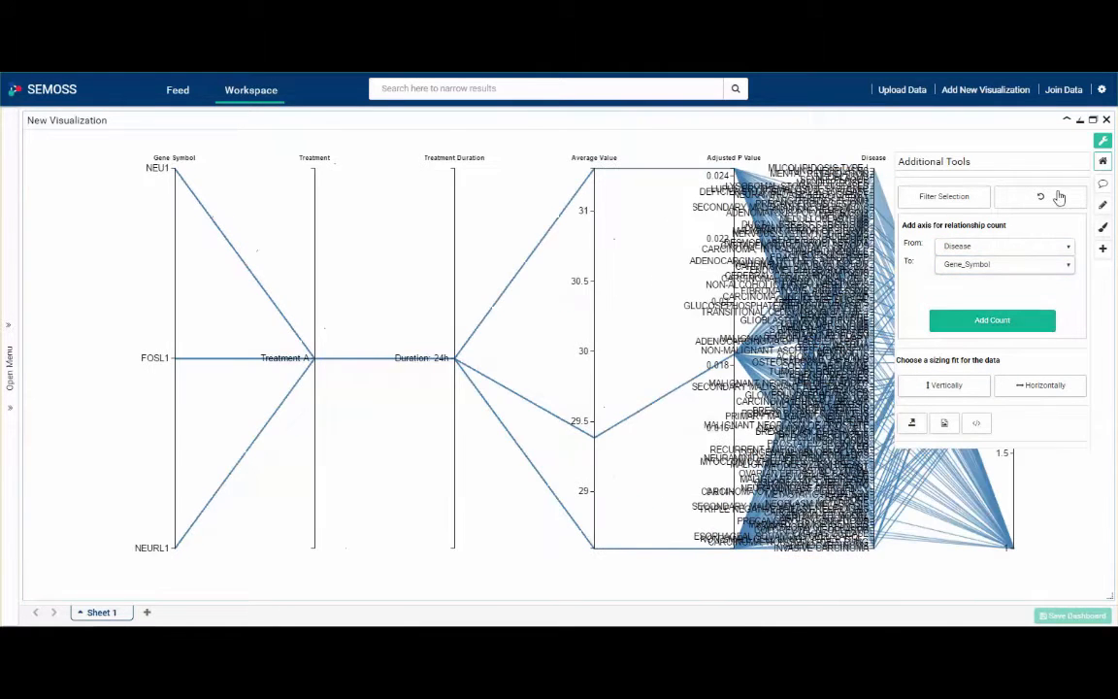
# Filter the chart to Count axis values from about 2.9 to 3 and move the Disease axis to the first position
pyautogui.click(1110, 145)
pyautogui.moveTo(1018, 195); pyautogui.dragTo(1016, 170)
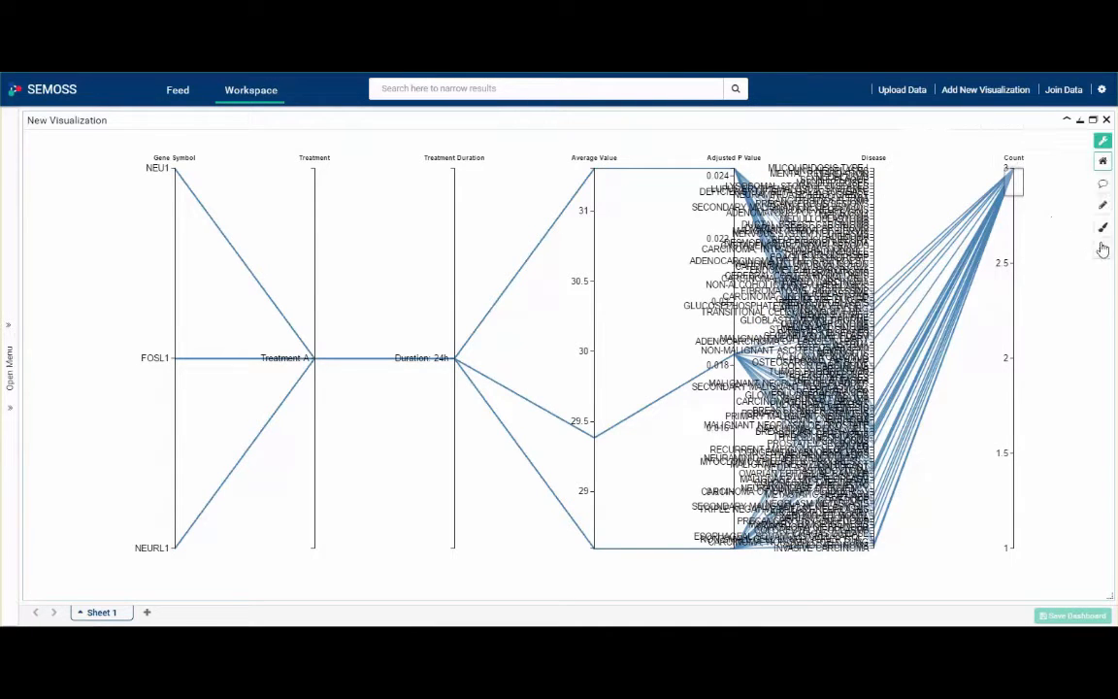
pyautogui.click(1103, 250)
pyautogui.click(948, 197)
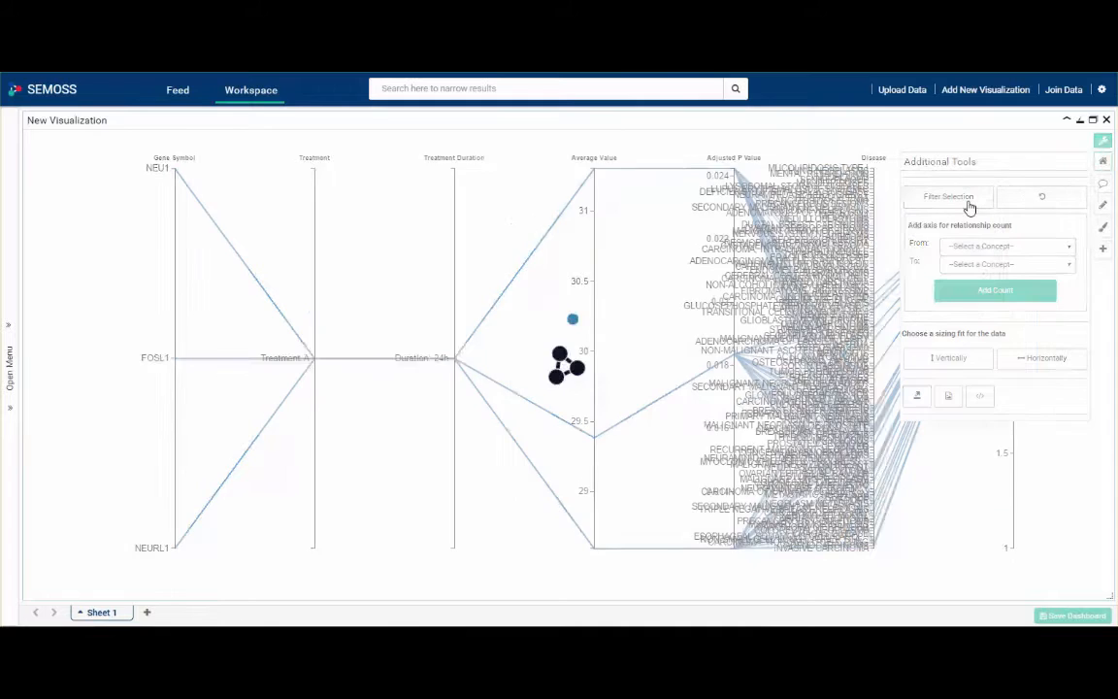
pyautogui.click(1103, 142)
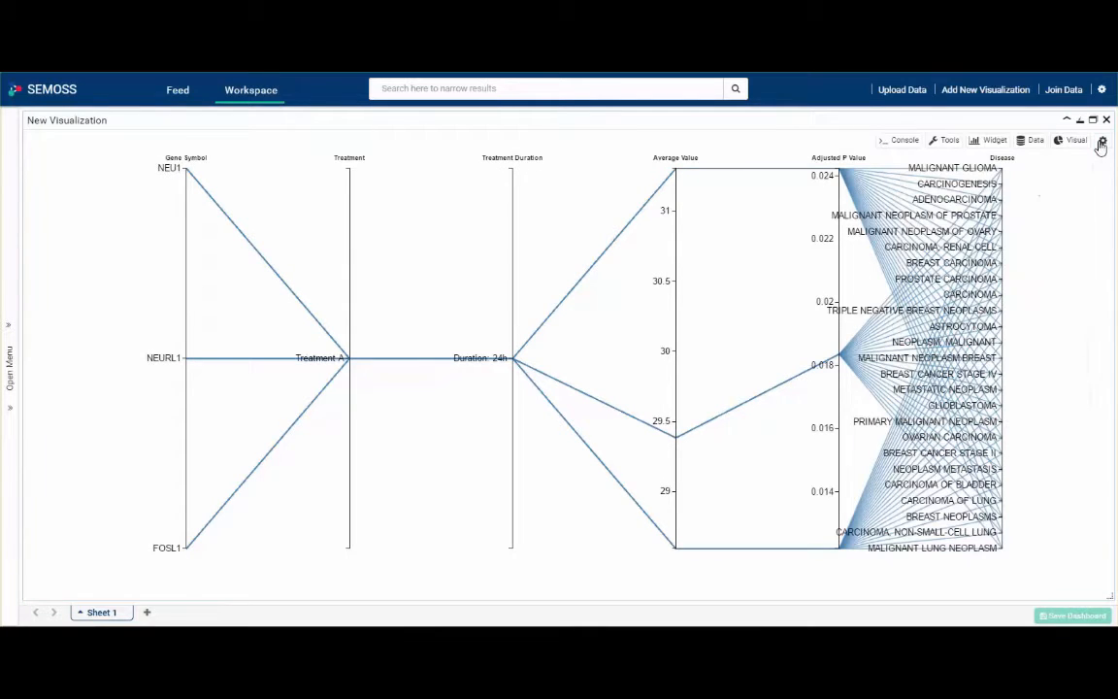
pyautogui.moveTo(1009, 160); pyautogui.dragTo(187, 167)
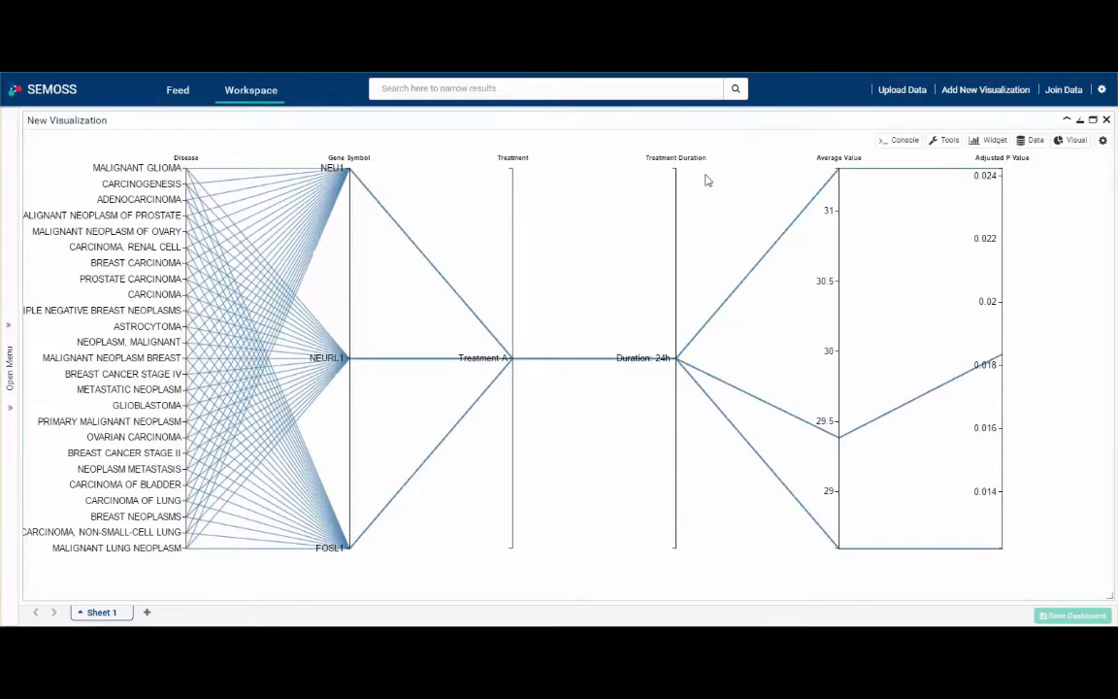
# Duplicate the parallel coordinates visualization and place the copy below the original
pyautogui.click(1103, 142)
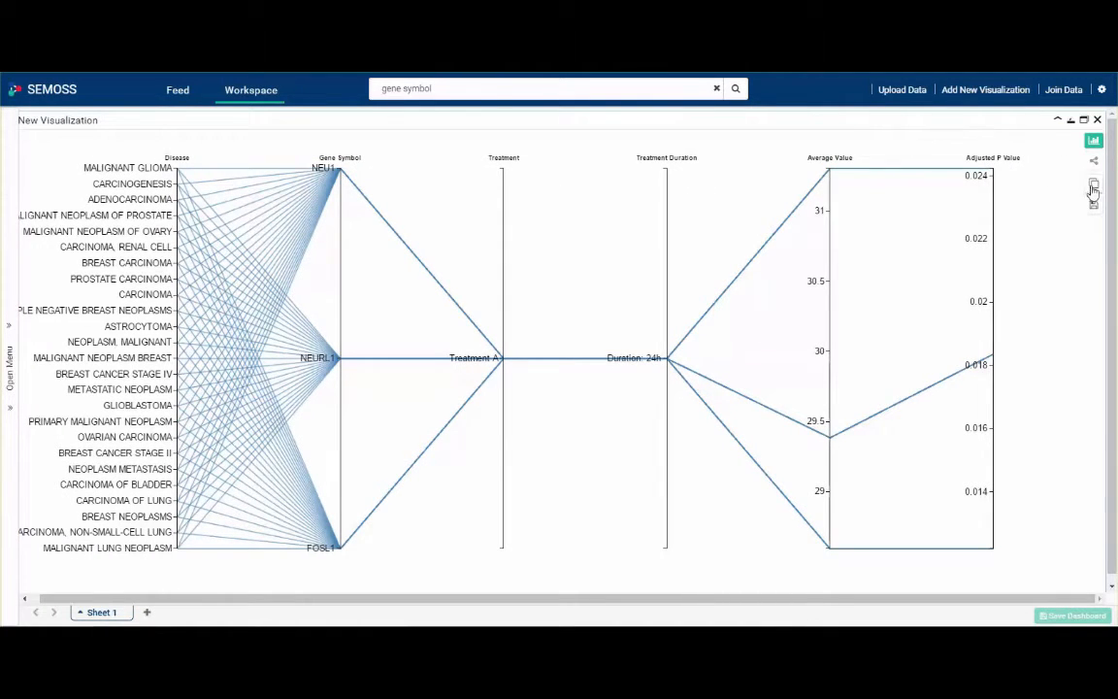
pyautogui.click(1094, 192)
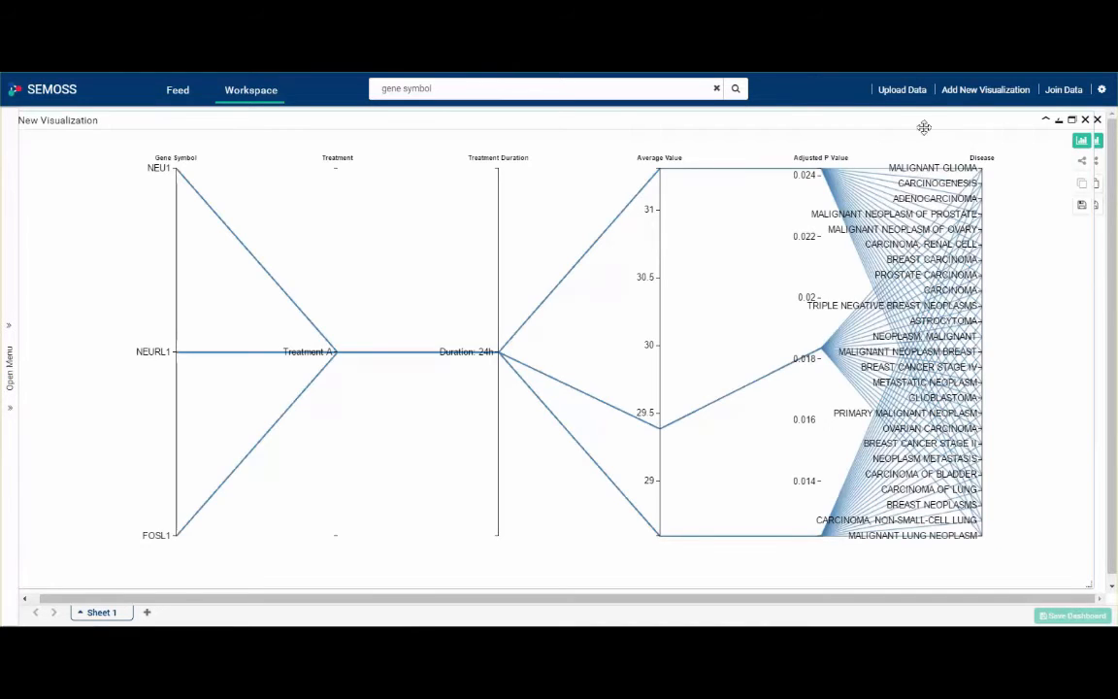
pyautogui.moveTo(919, 123); pyautogui.dragTo(867, 382)
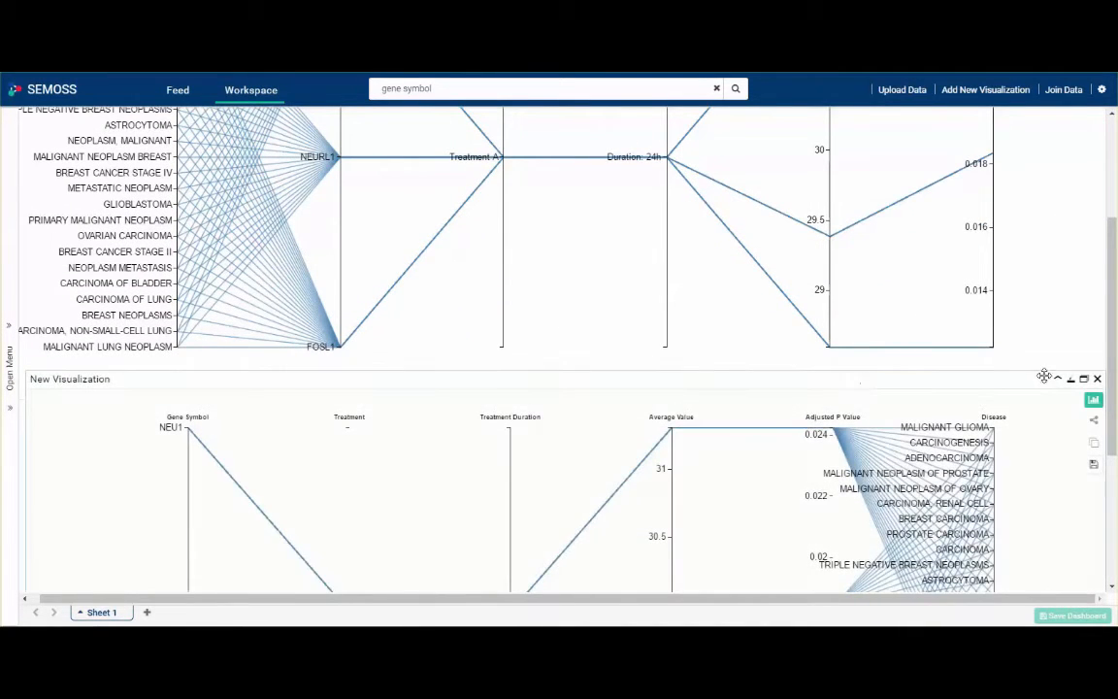
# Run the Classification routine on the duplicated visualization with Gene Symbol as the instance and all parameters included
pyautogui.moveTo(1113, 382); pyautogui.dragTo(1114, 496)
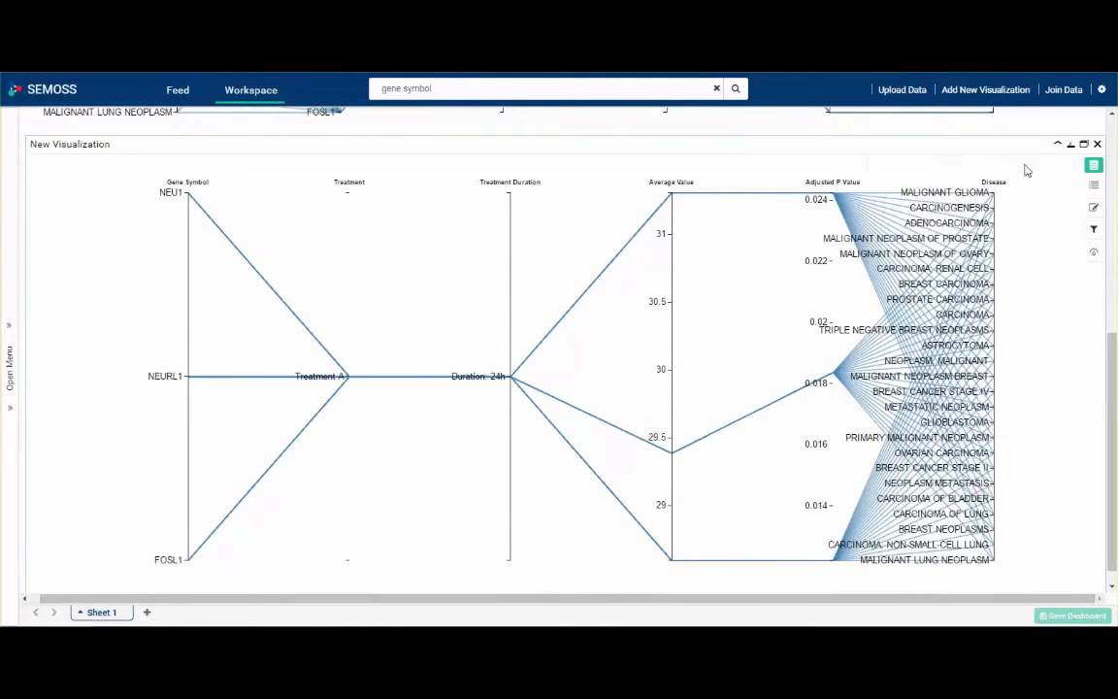
pyautogui.click(1092, 252)
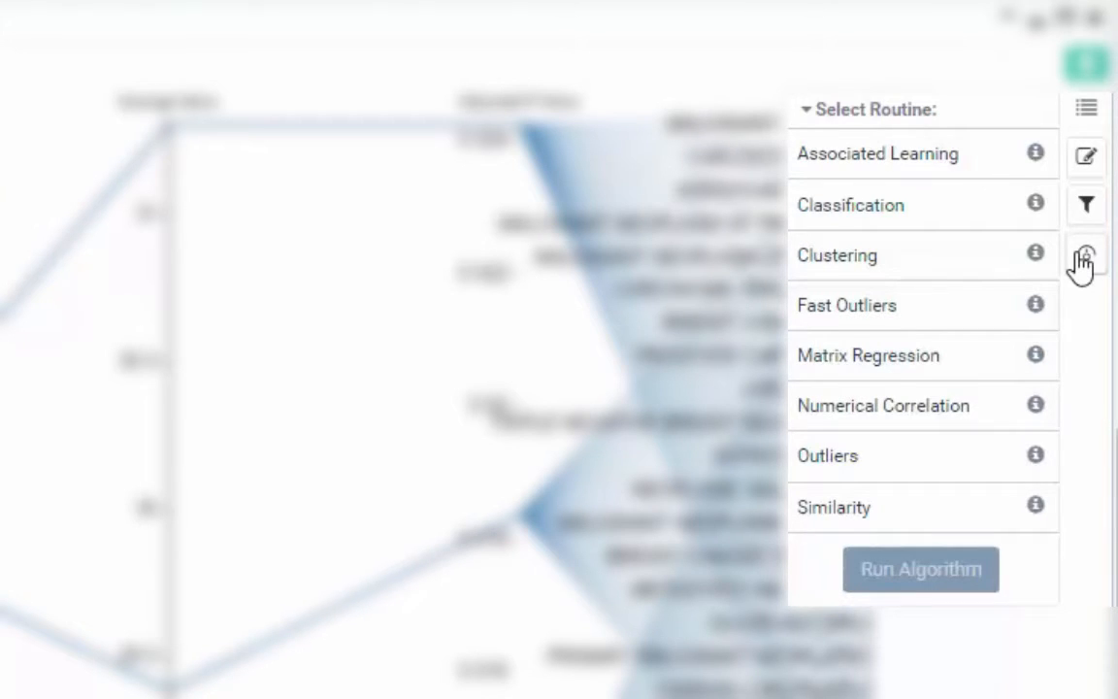
pyautogui.click(960, 221)
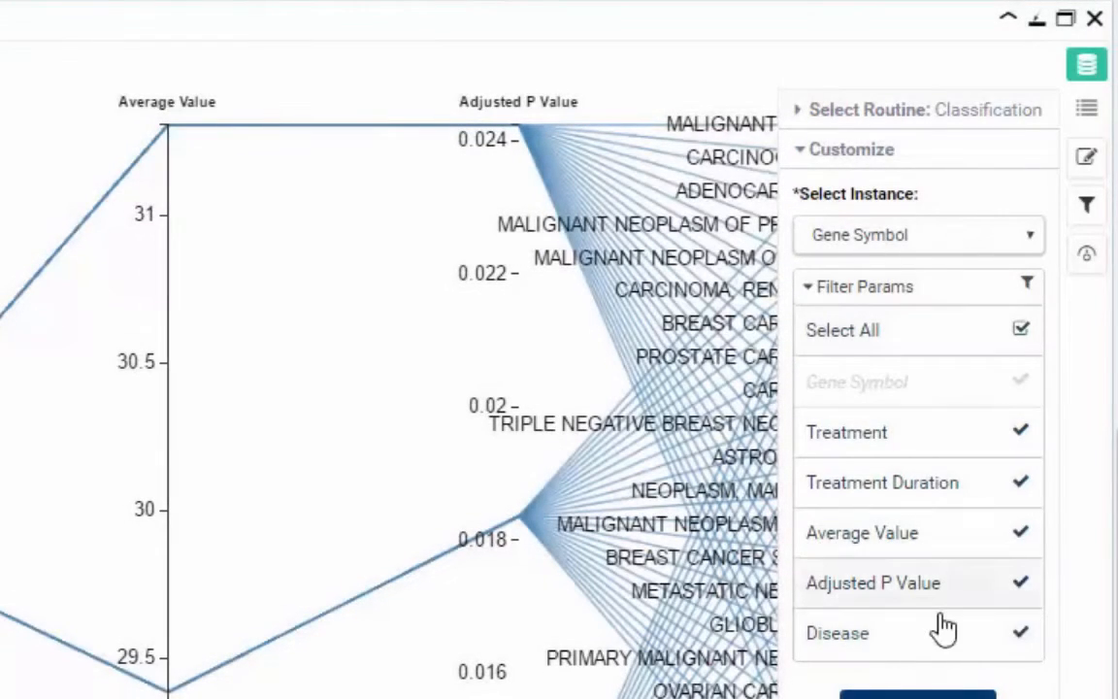
pyautogui.click(917, 694)
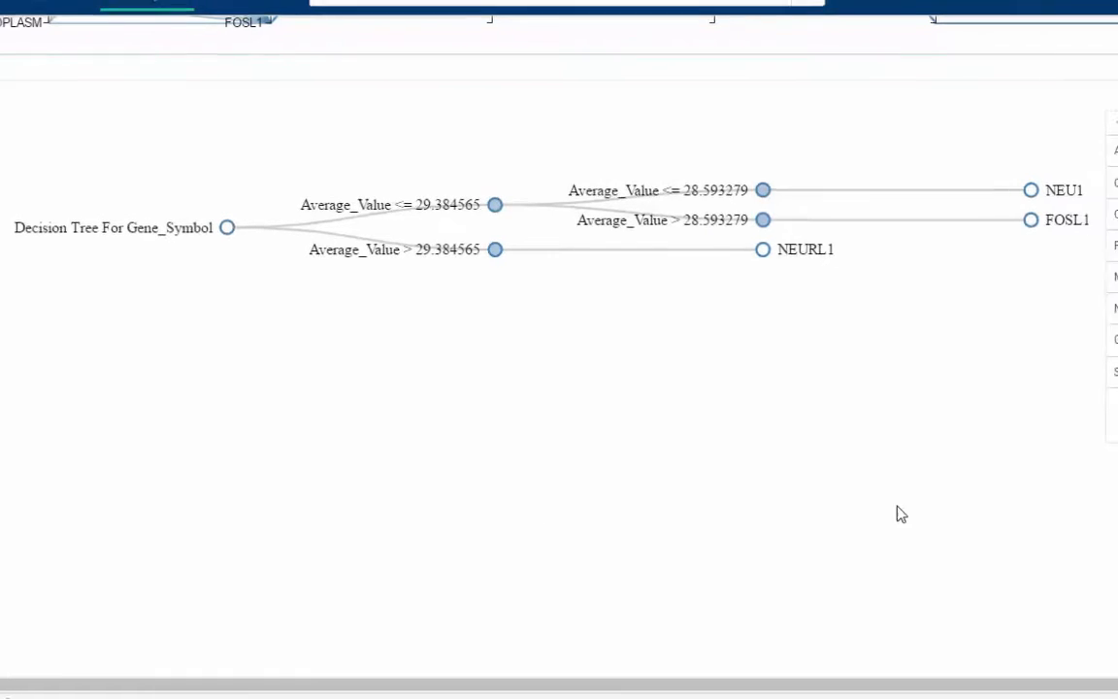
# Create a new visualization above the first chart and choose Gene to Disease as its database
pyautogui.moveTo(1112, 482); pyautogui.dragTo(1112, 264)
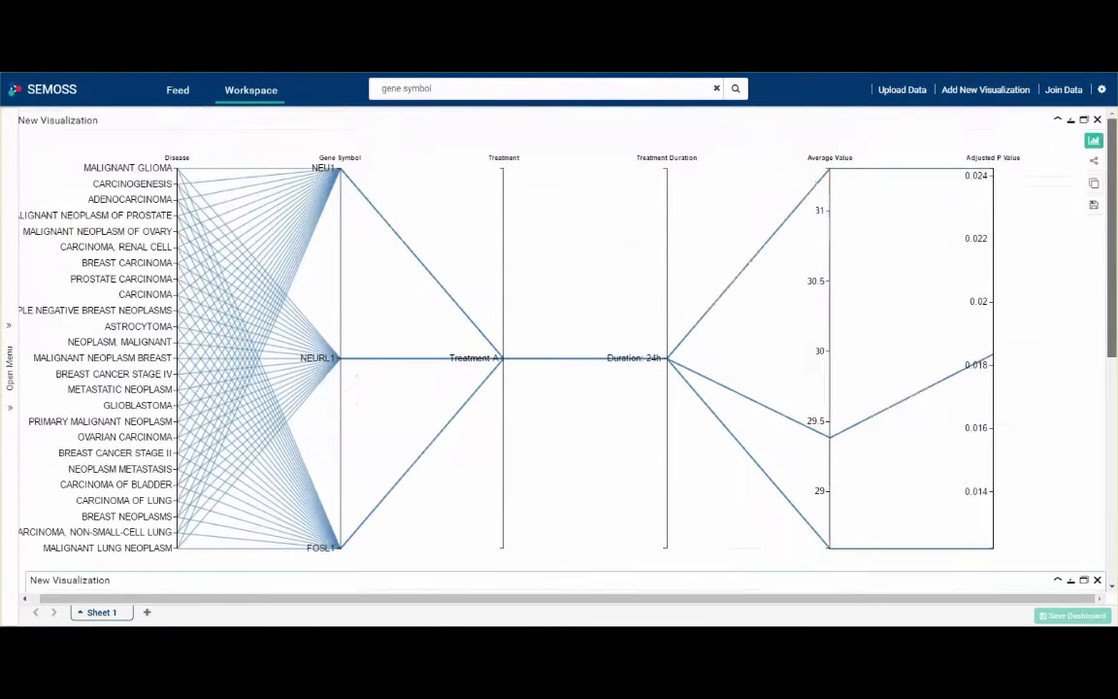
pyautogui.click(1094, 142)
pyautogui.click(997, 97)
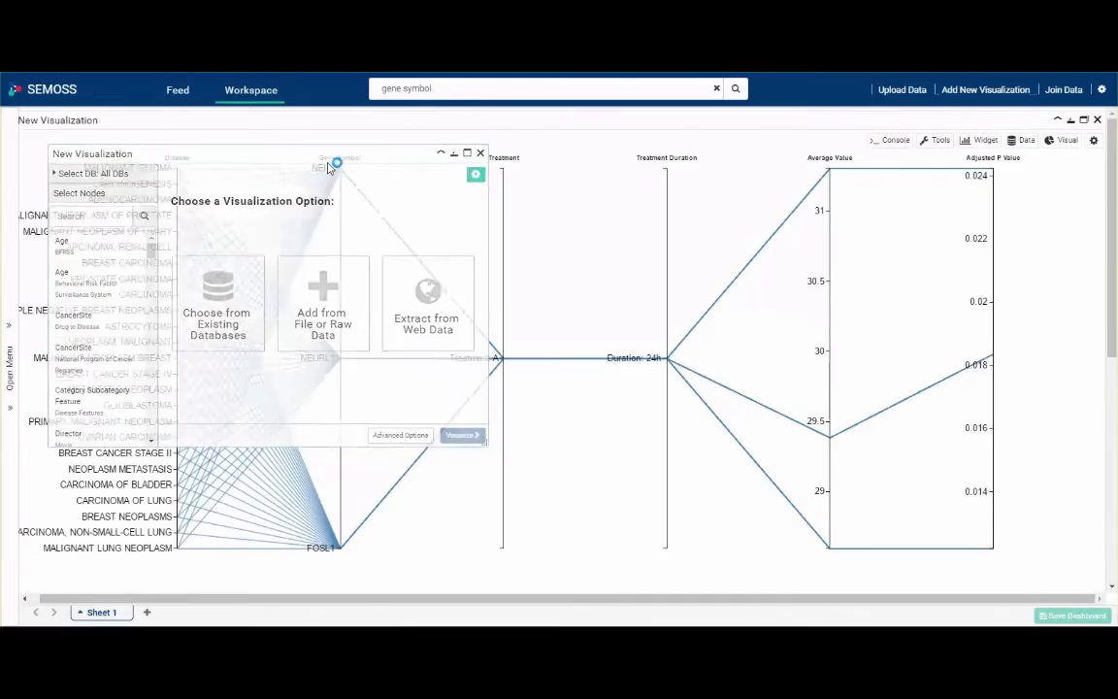
pyautogui.moveTo(335, 160); pyautogui.dragTo(664, 160)
pyautogui.click(427, 173)
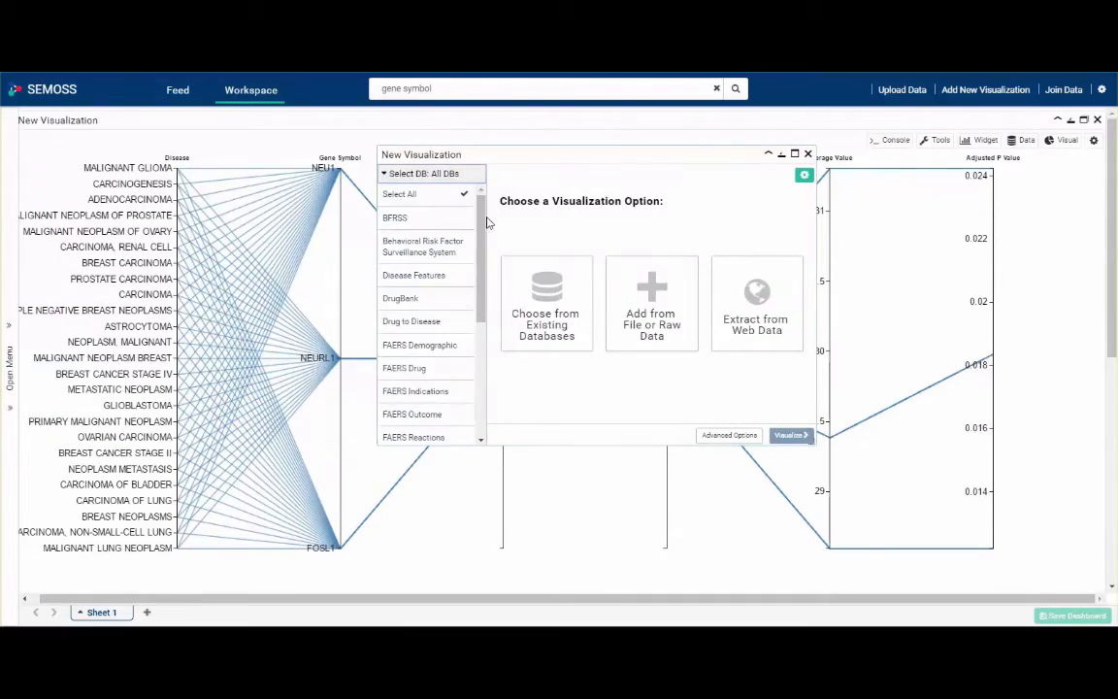
pyautogui.scroll(-3, 488, 224)
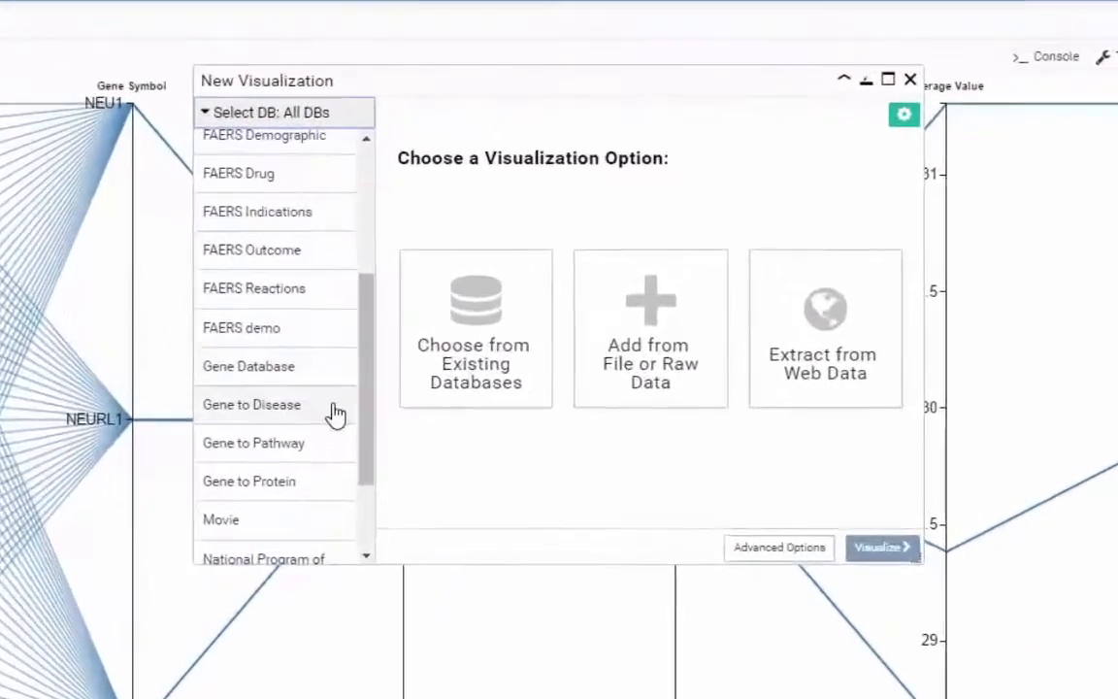
pyautogui.click(461, 357)
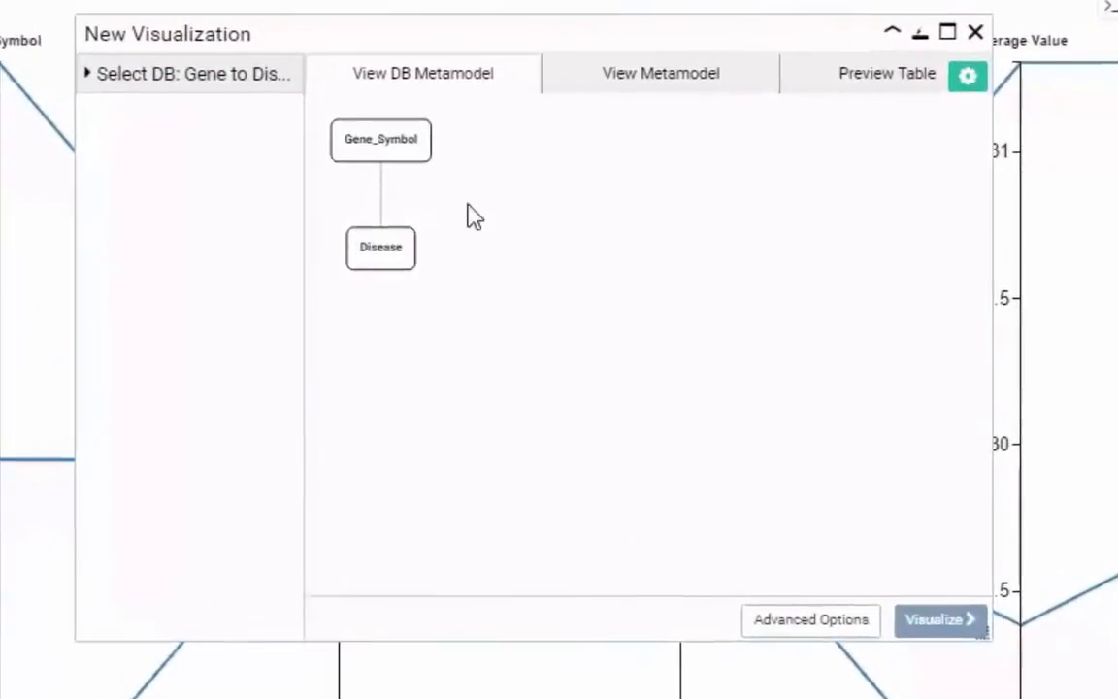
# Add the Gene_Symbol node to the new visualization's metamodel with only the instances NEU1, NEURL1 and FOSL1
pyautogui.click(573, 79)
pyautogui.click(264, 291)
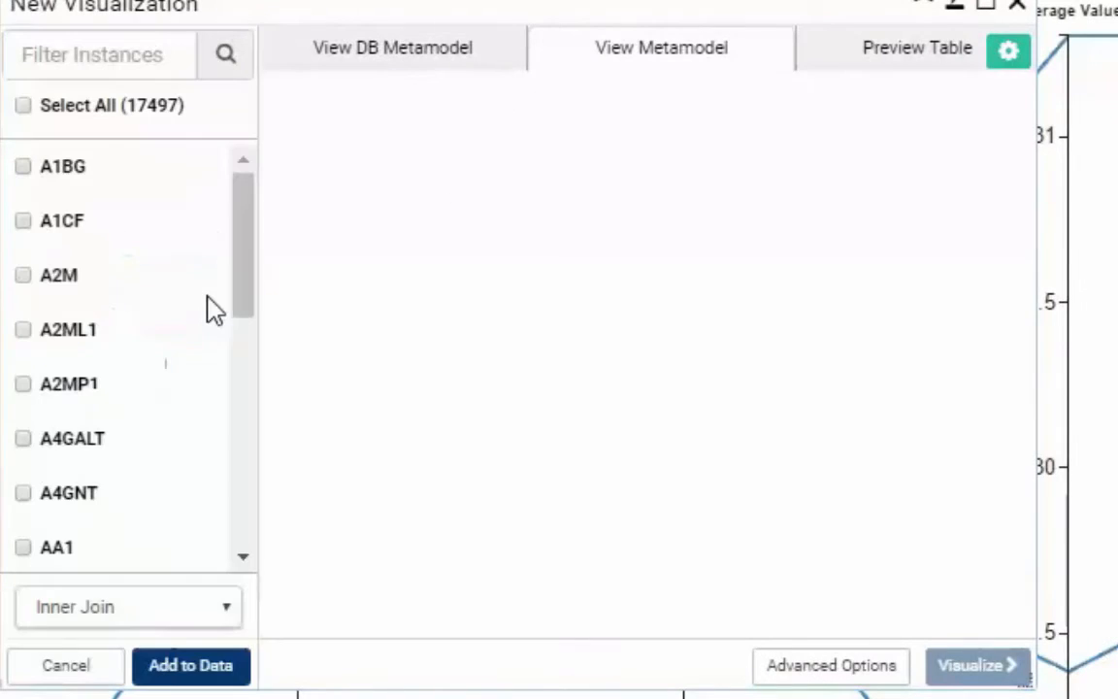
pyautogui.click(129, 47)
pyautogui.write('NEU1')
pyautogui.click(228, 62)
pyautogui.click(68, 170)
pyautogui.doubleClick(111, 58)
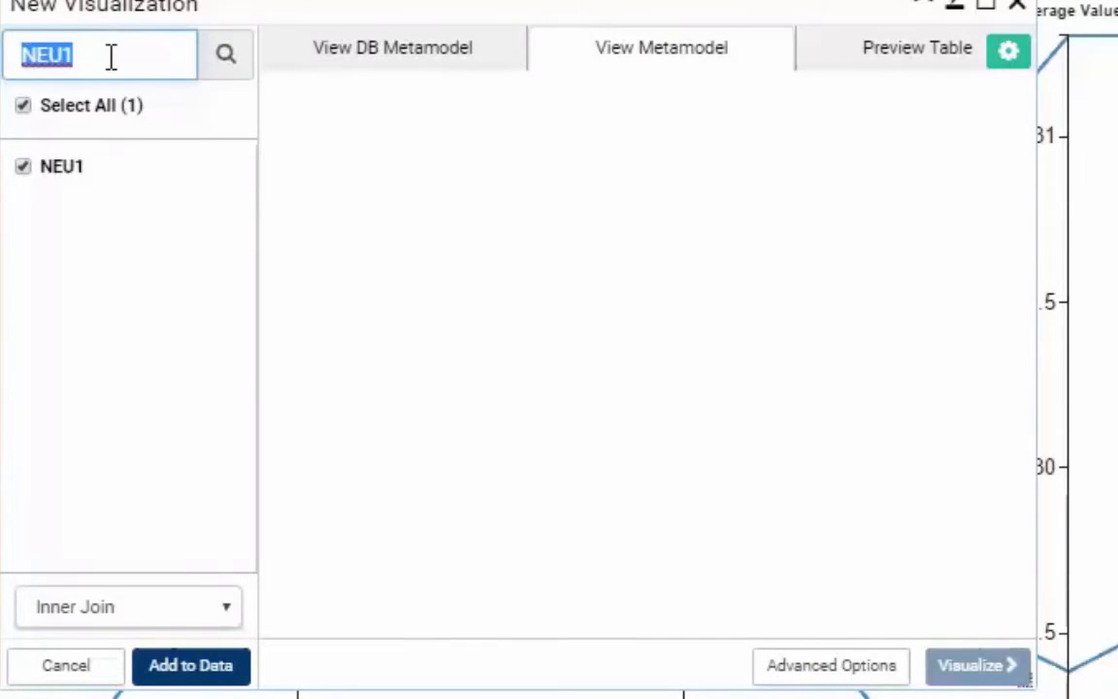
pyautogui.click(223, 62)
pyautogui.doubleClick(125, 55)
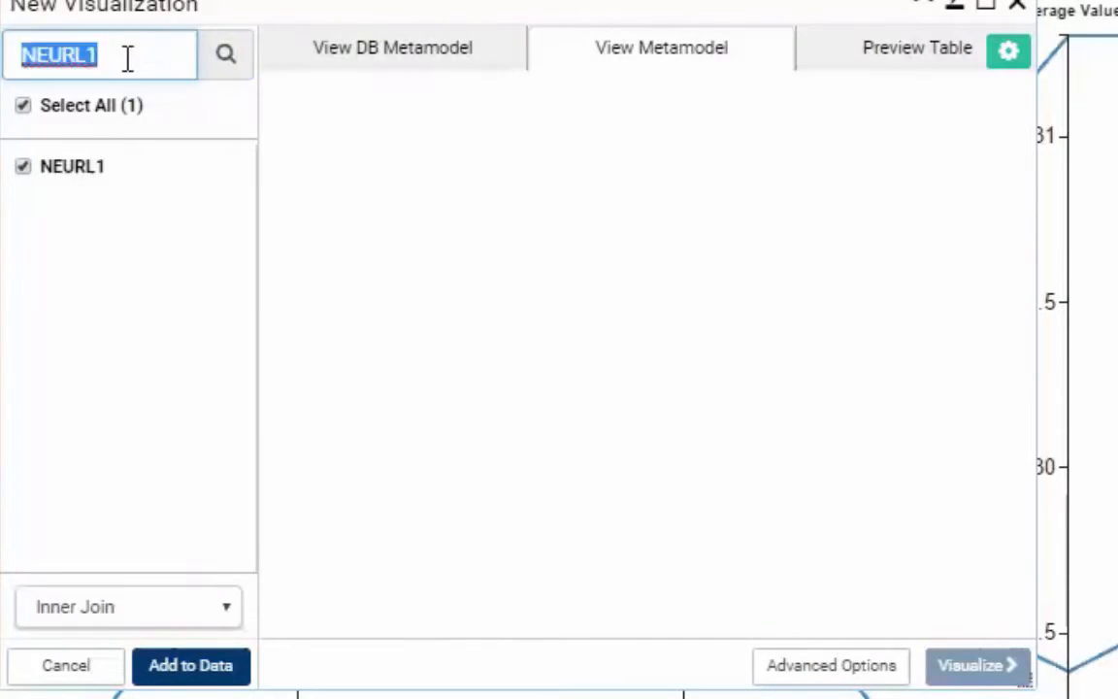
pyautogui.write('FOSL1')
pyautogui.click(248, 68)
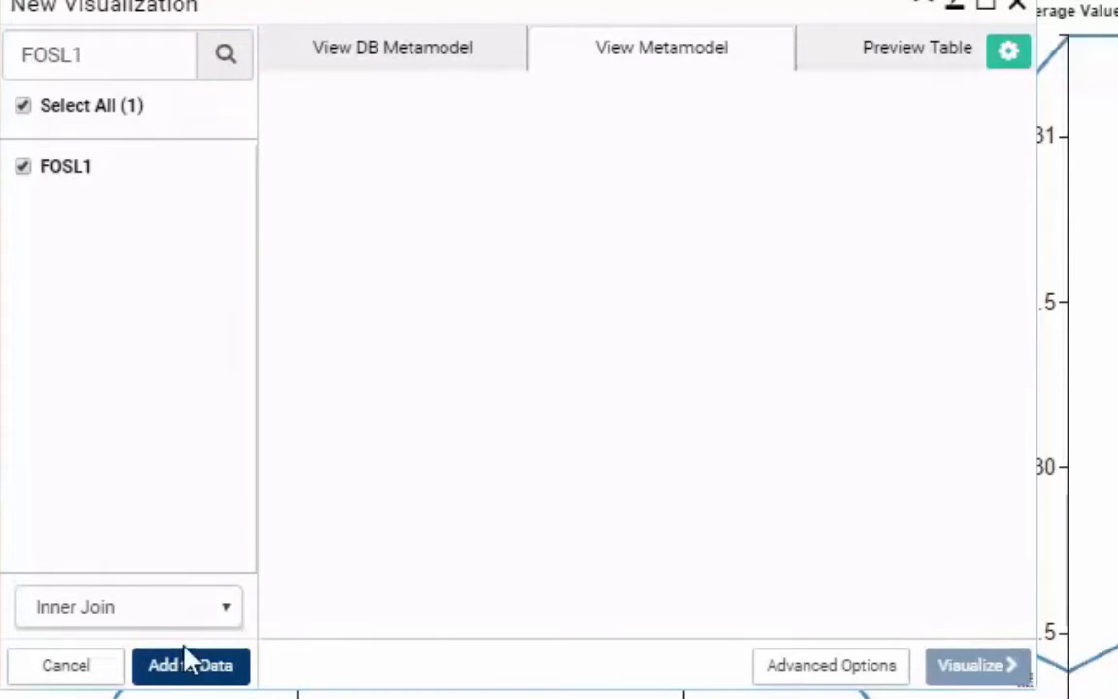
pyautogui.click(189, 663)
# Inner-join all Disease instances to the Gene_Symbol node and visualize the data as a network graph of connected nodes
pyautogui.click(175, 225)
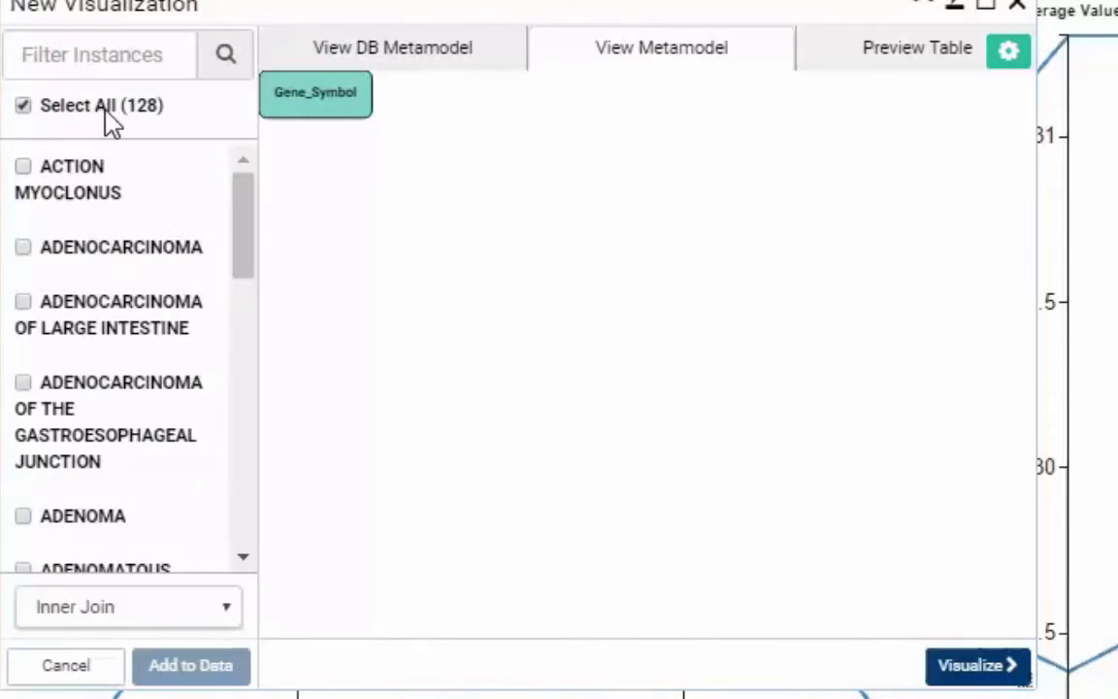
pyautogui.click(194, 666)
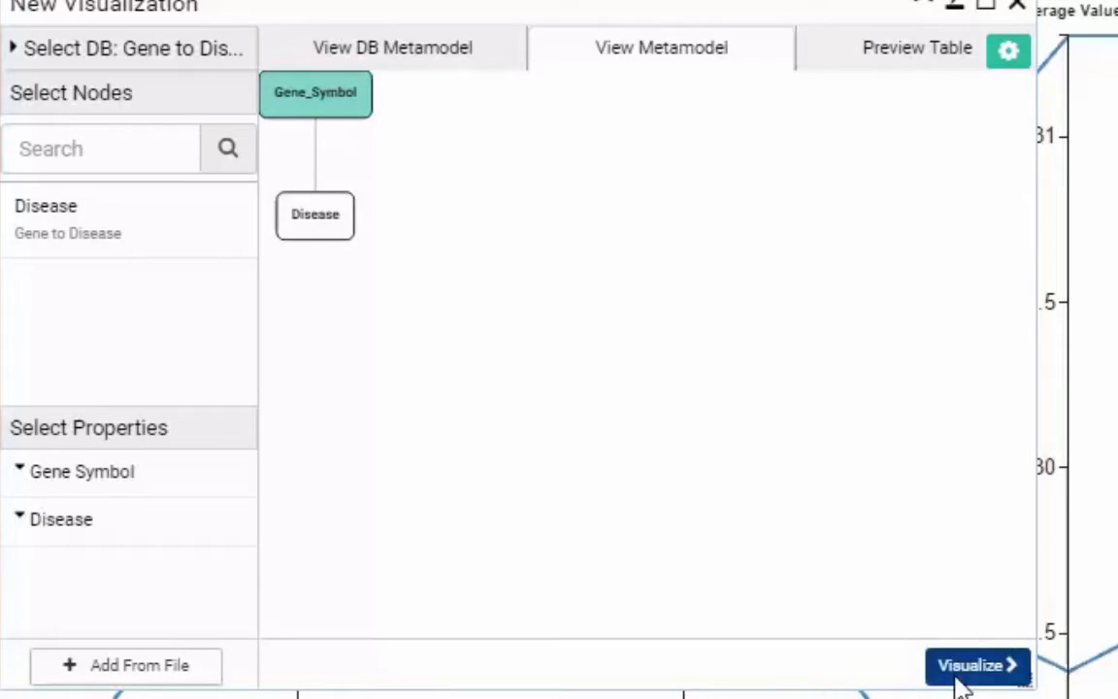
pyautogui.click(970, 666)
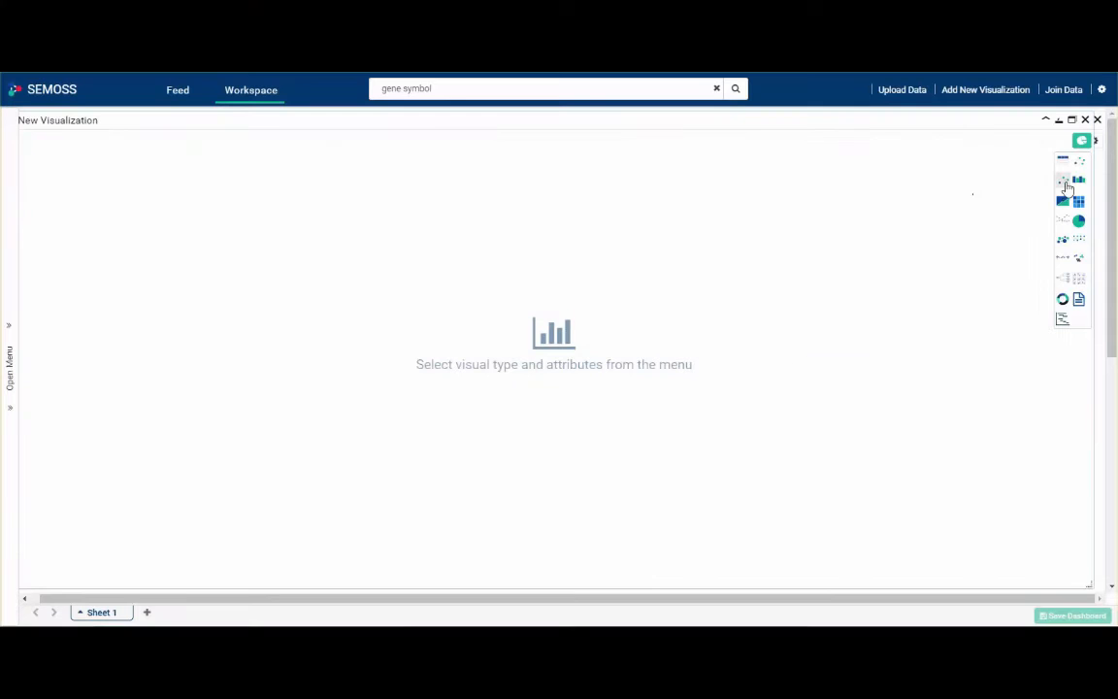
pyautogui.click(1065, 184)
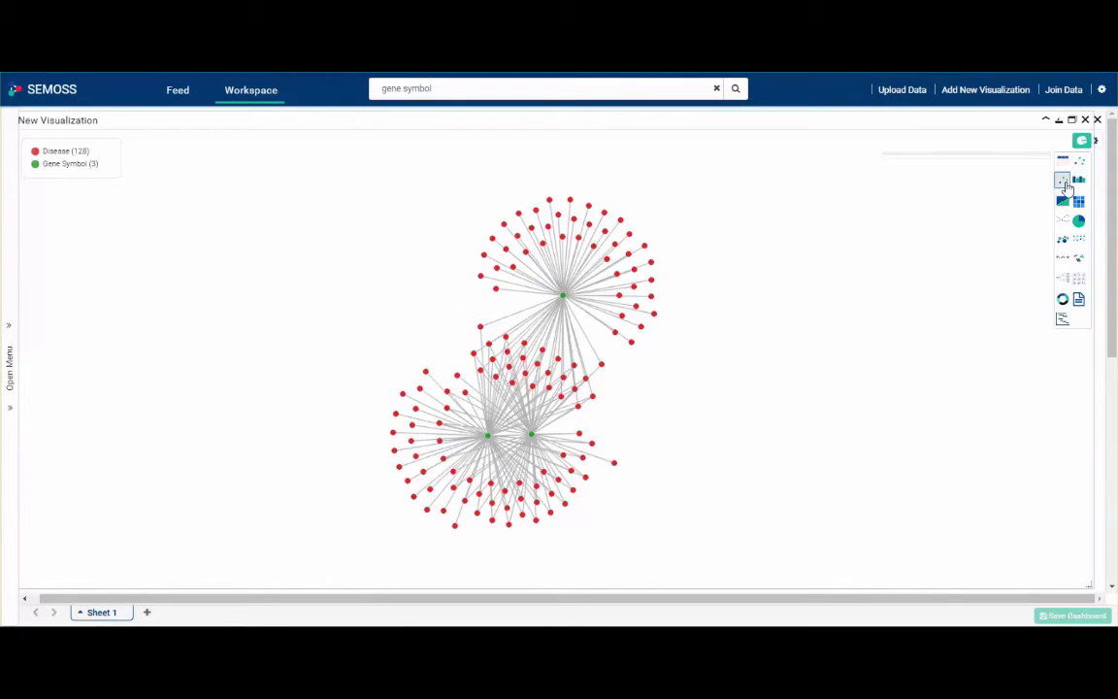
pyautogui.scroll(5, 671, 424)
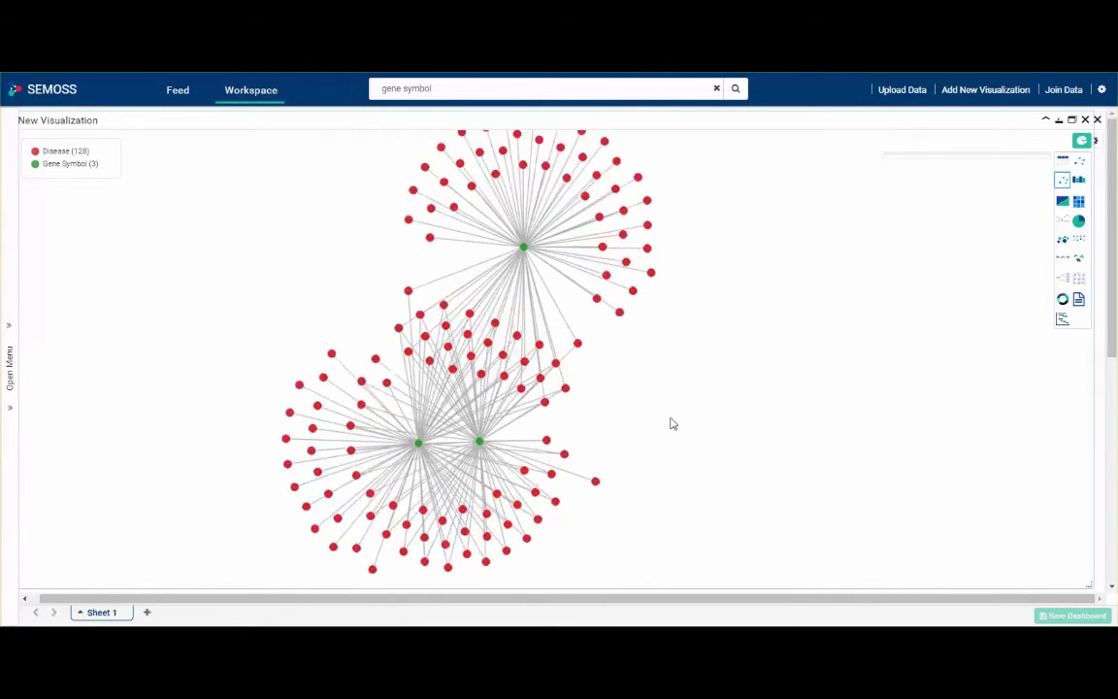
pyautogui.moveTo(671, 424); pyautogui.dragTo(893, 430)
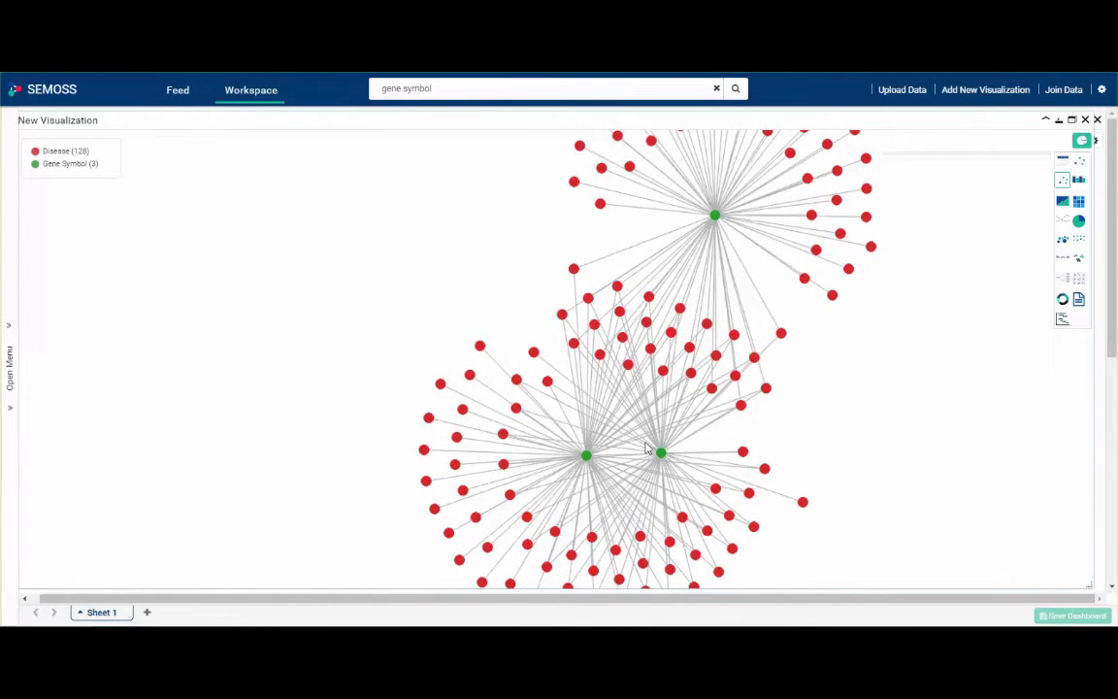
# Reopen the network graph's metamodel for editing, select the Gene_Symbol node and switch the source database to Gene to Pathway
pyautogui.click(1081, 141)
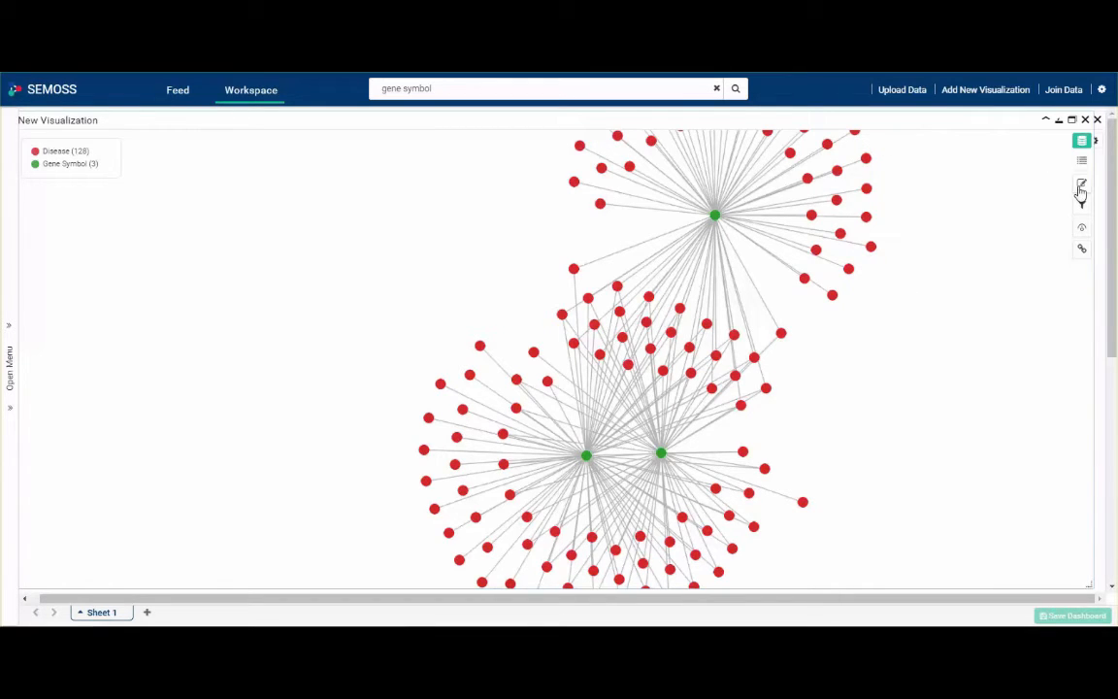
pyautogui.click(1081, 187)
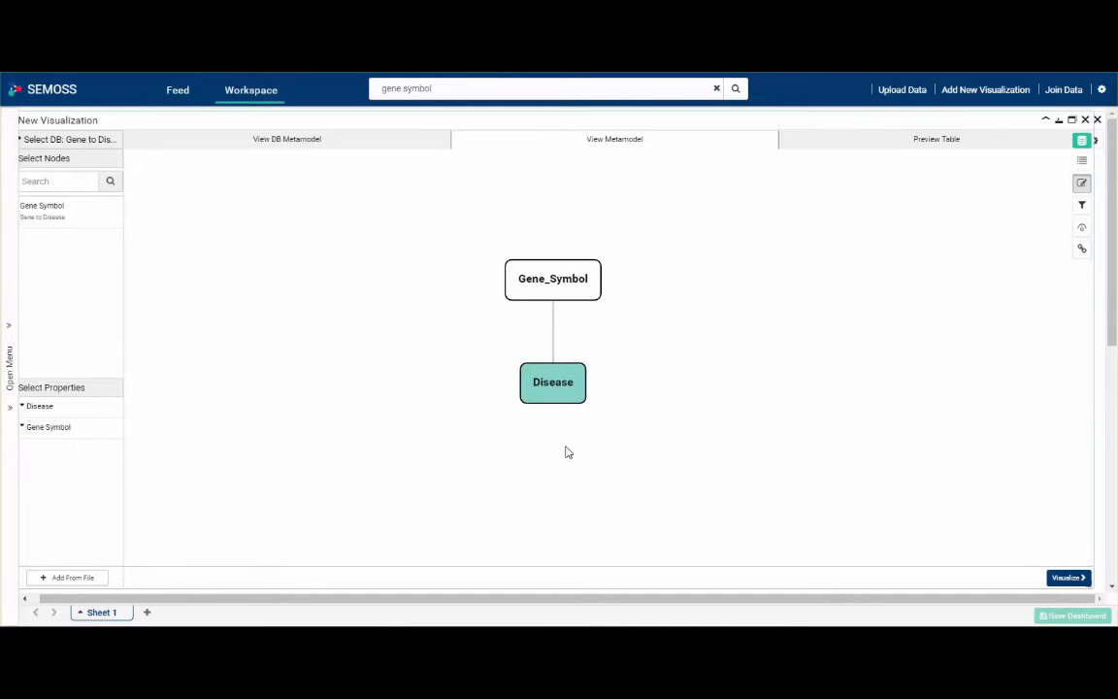
pyautogui.click(562, 286)
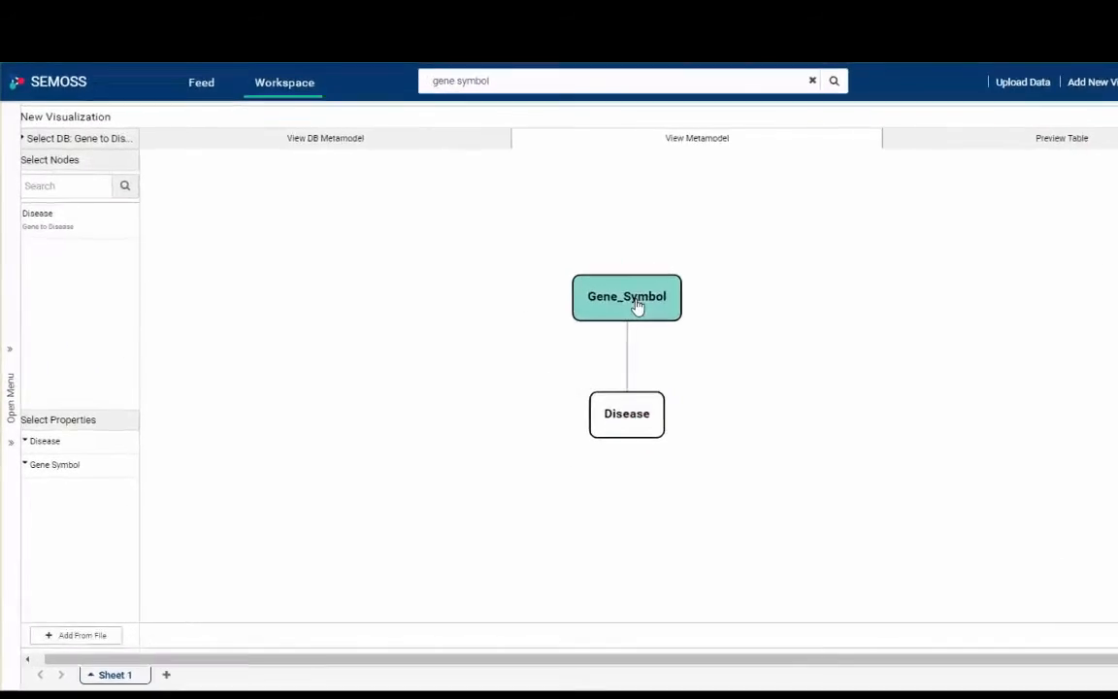
pyautogui.click(80, 142)
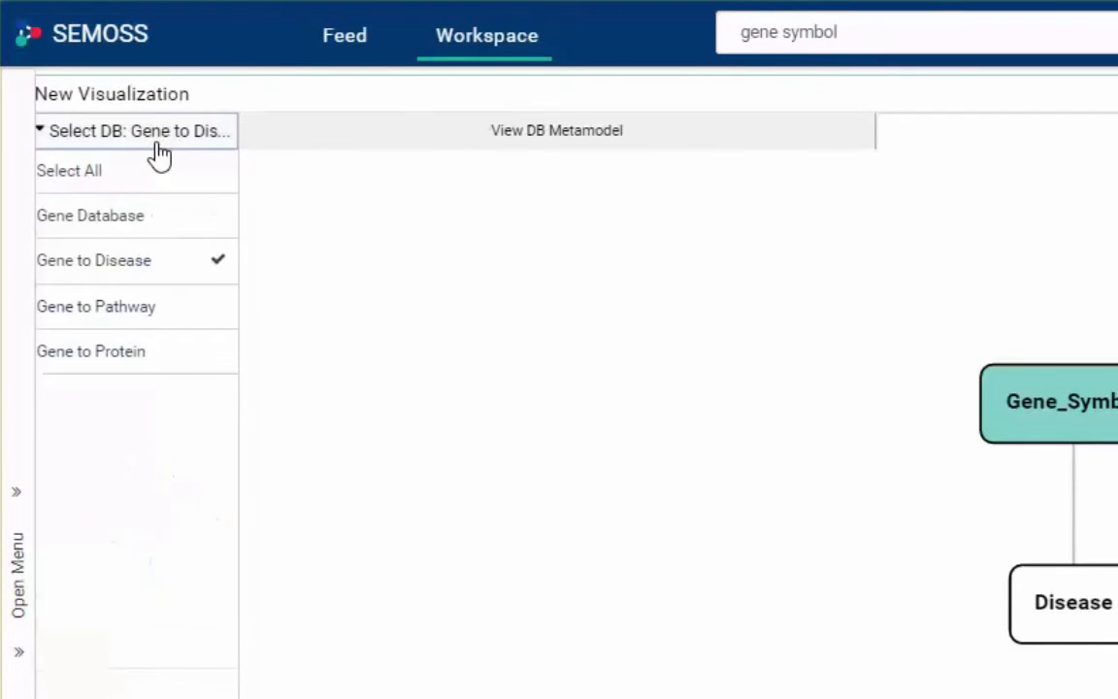
pyautogui.click(175, 309)
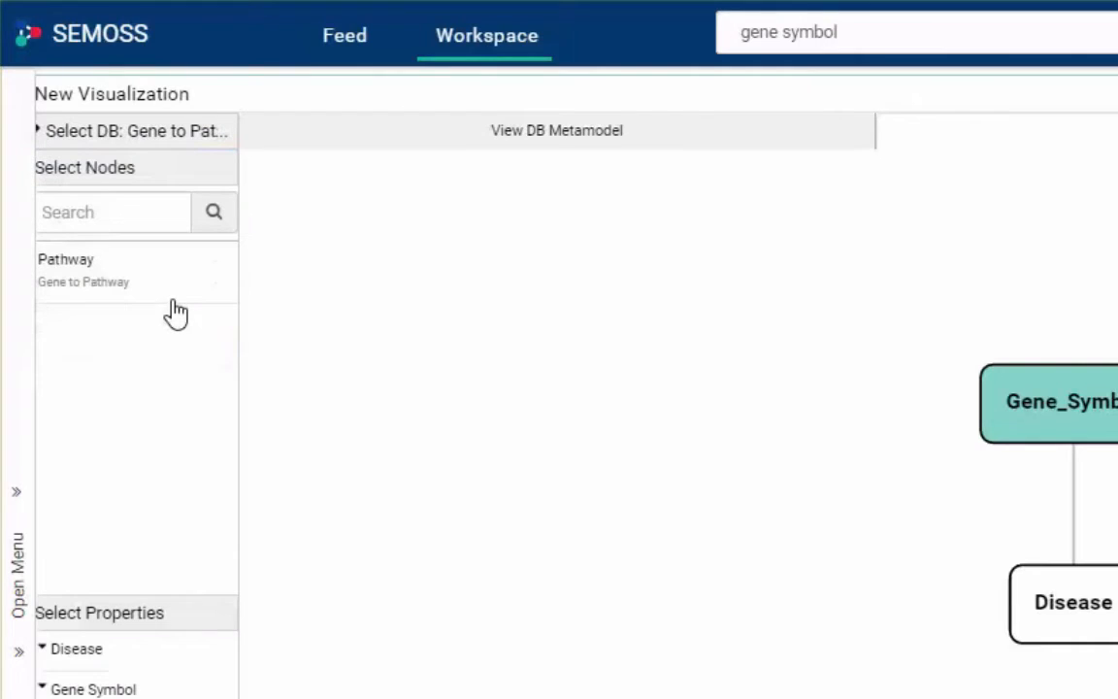
# Inner-join all Pathway instances to the Gene_Symbol node and visualize the combined data
pyautogui.click(175, 299)
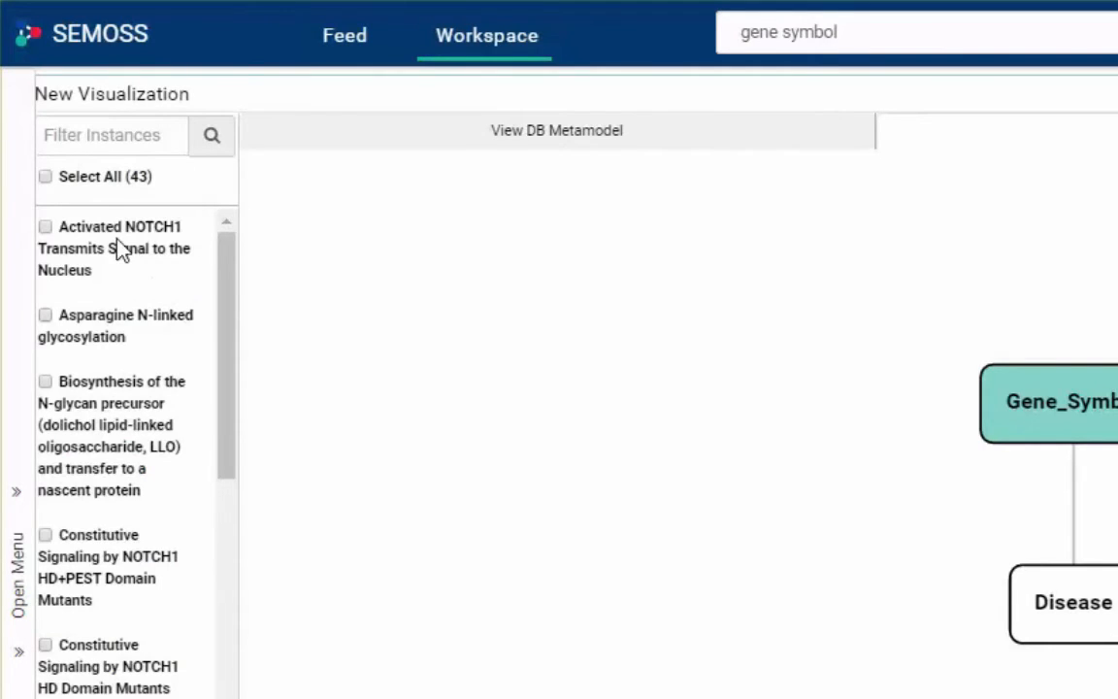
pyautogui.click(85, 185)
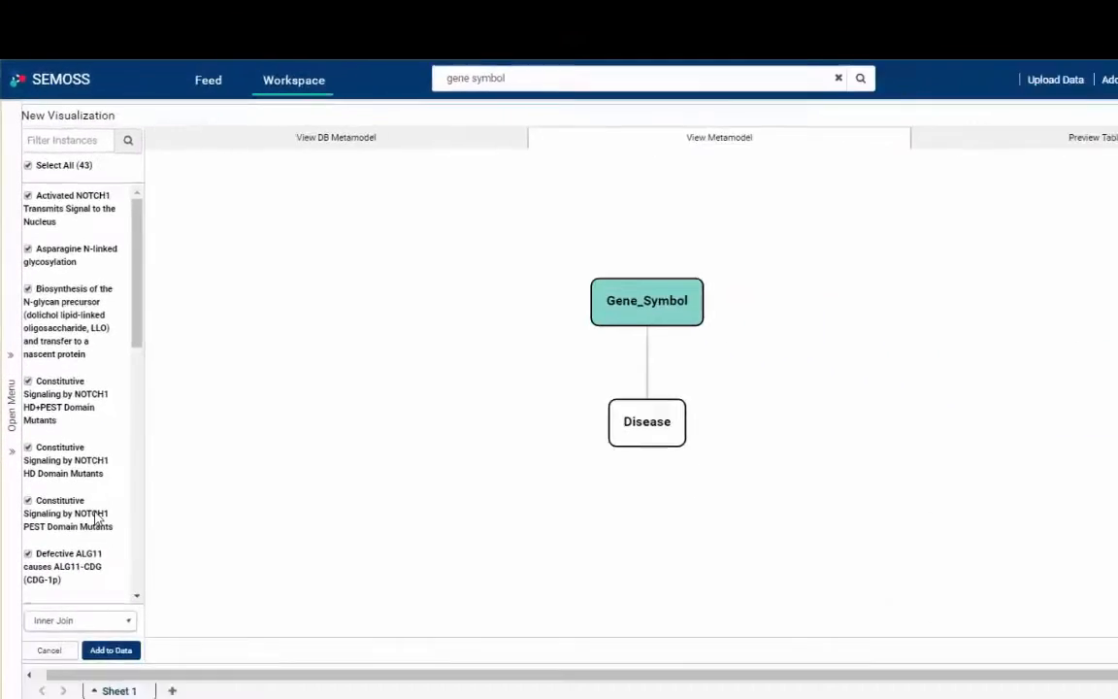
pyautogui.click(94, 578)
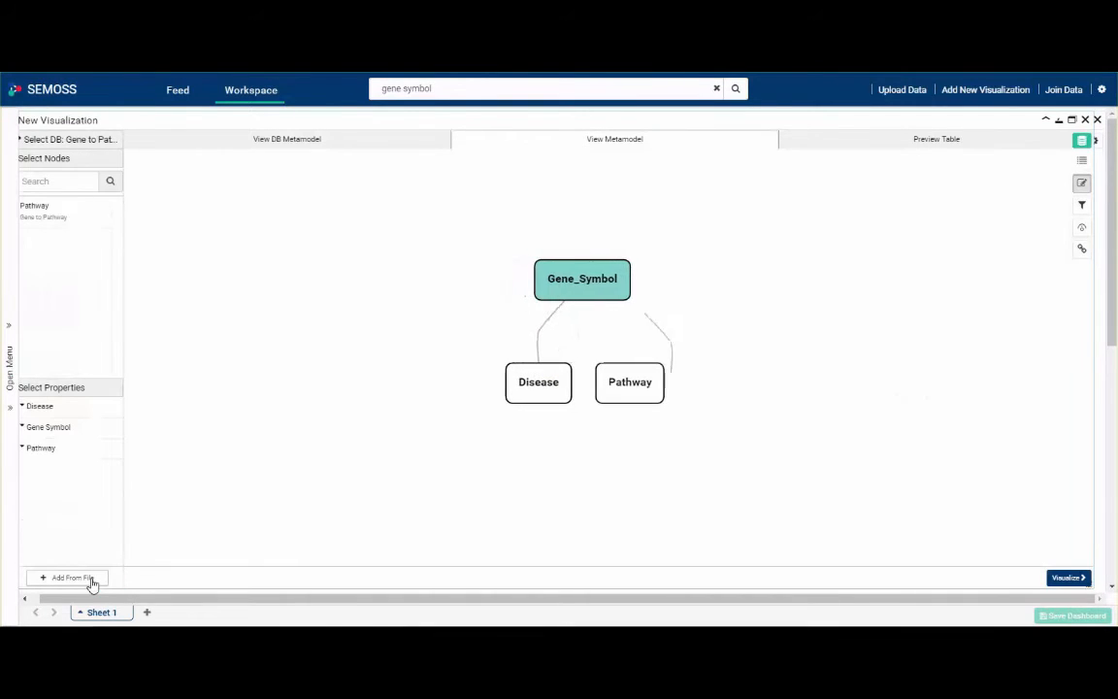
pyautogui.click(1063, 579)
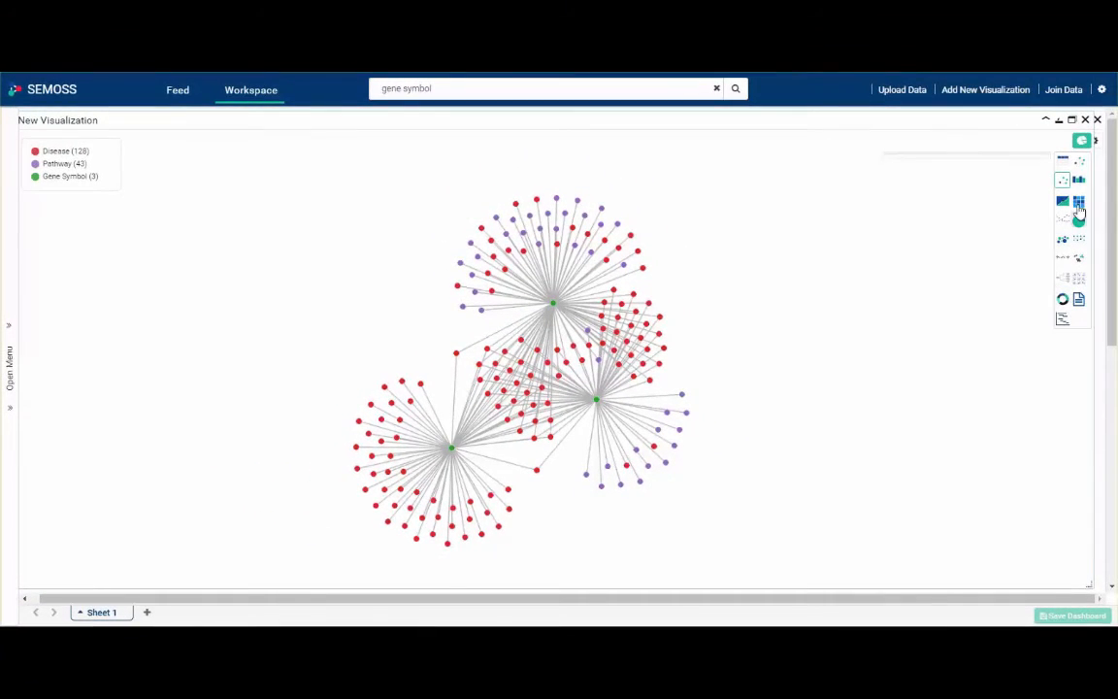
# Change the gene, disease and pathway visualization to a Force graph and examine its labelled connections up close
pyautogui.click(1080, 166)
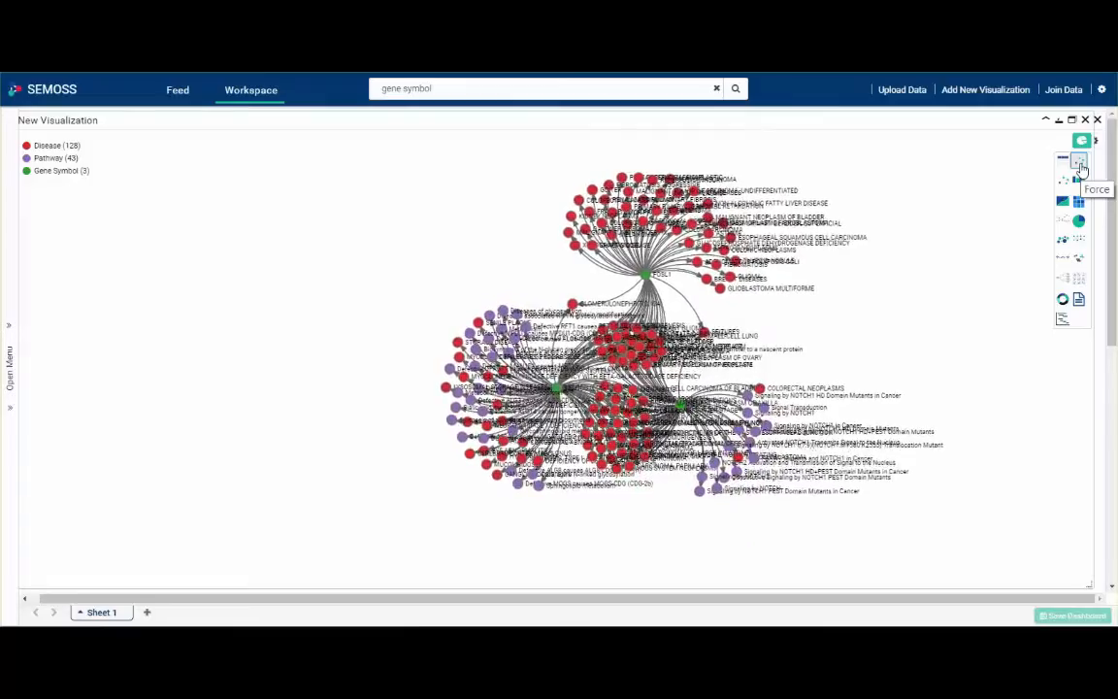
pyautogui.scroll(5, 801, 335)
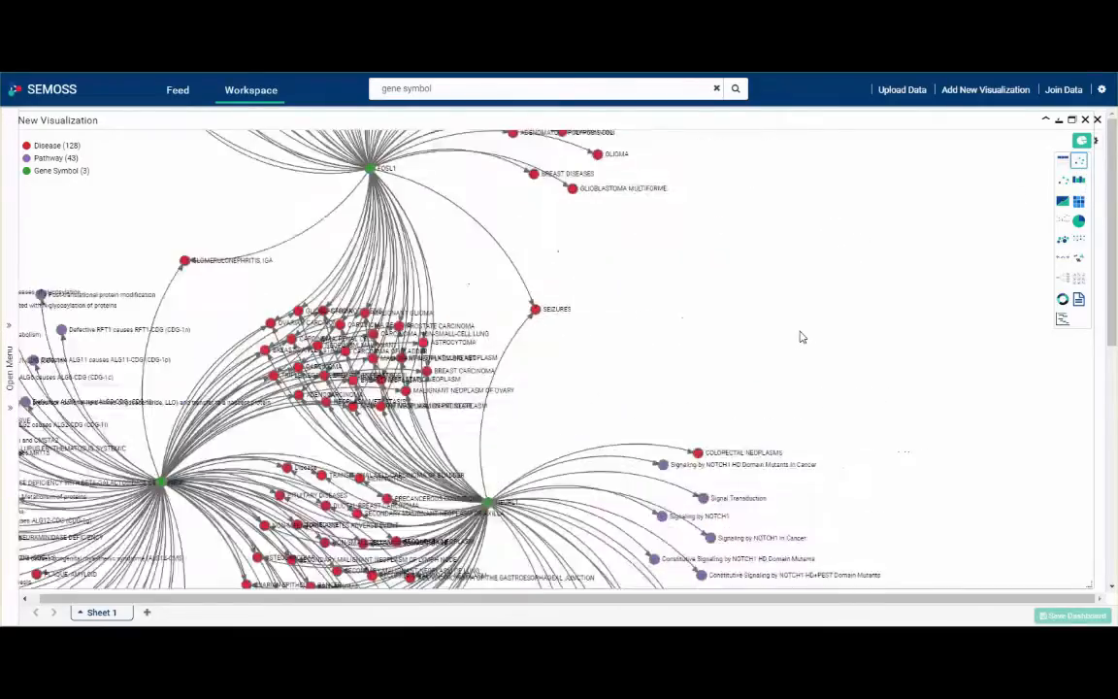
pyautogui.scroll(5, 527, 439)
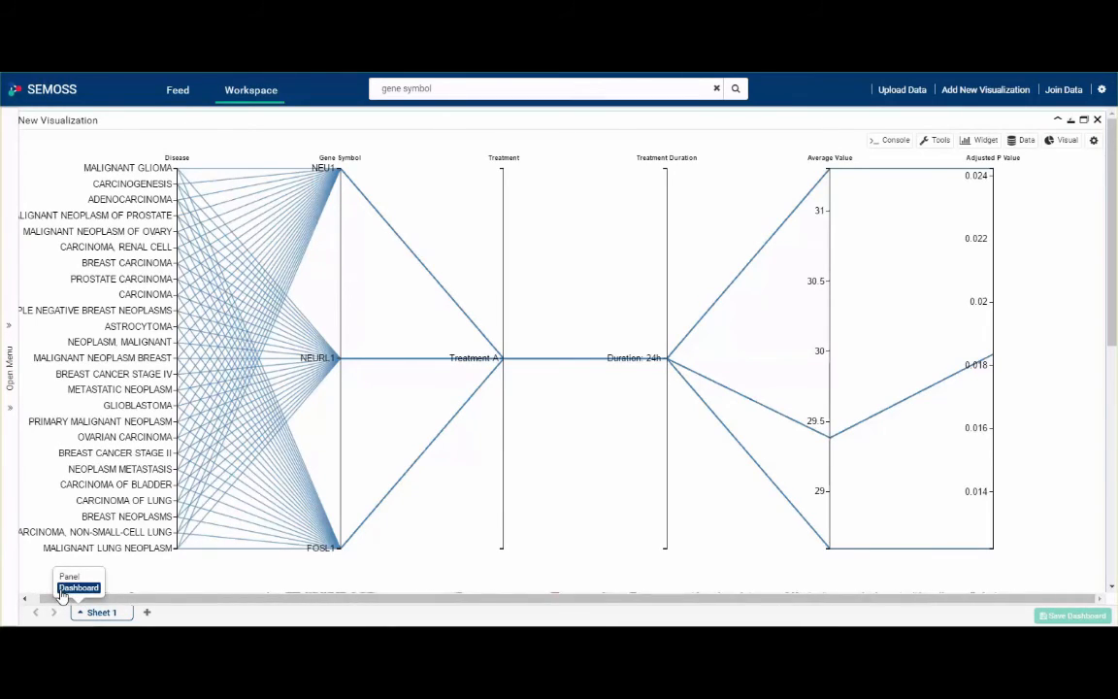
# Switch Sheet 1 to the Dashboard layout, stacking the two network graphs in one column that takes up over half the width
pyautogui.click(64, 588)
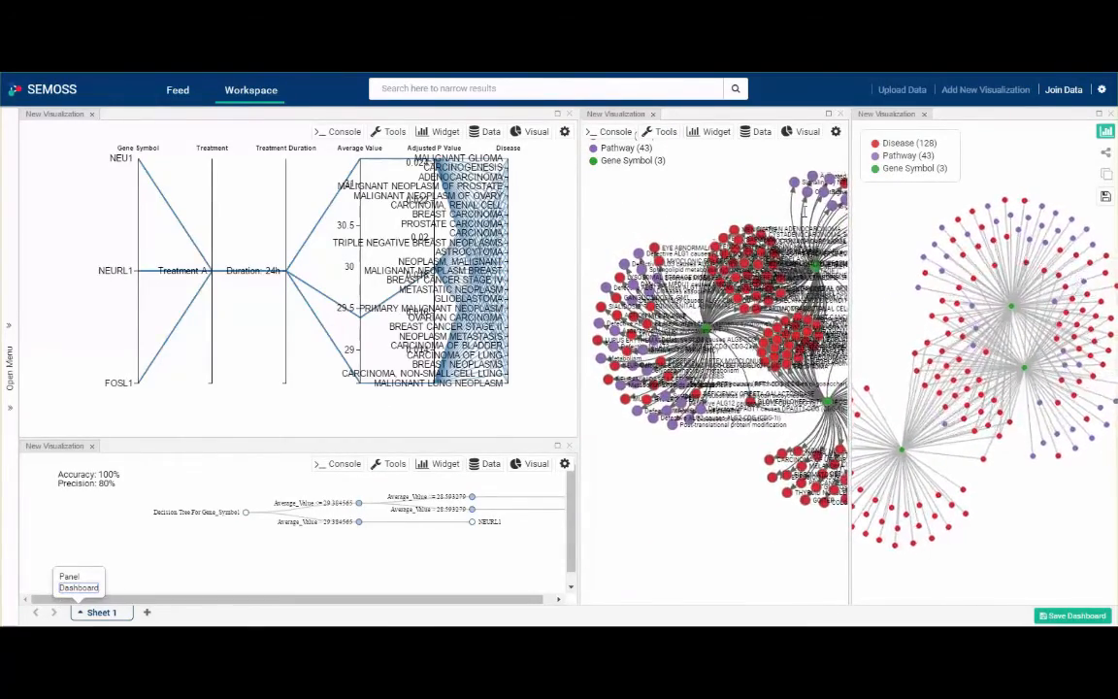
pyautogui.moveTo(886, 114); pyautogui.dragTo(862, 495)
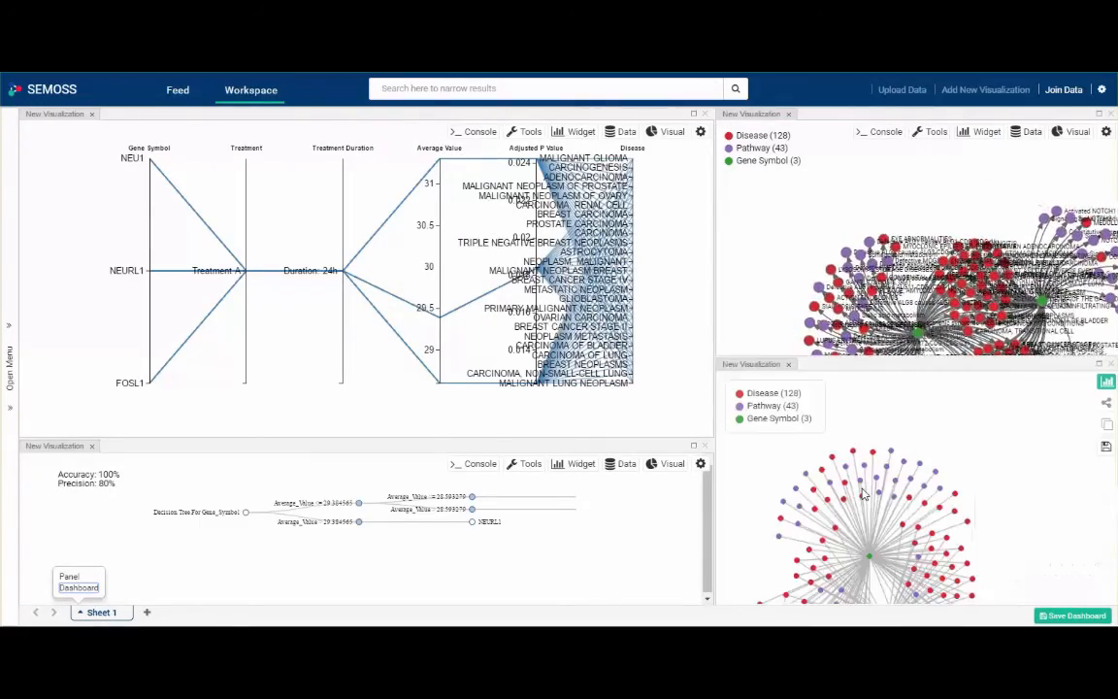
pyautogui.moveTo(716, 408); pyautogui.dragTo(519, 408)
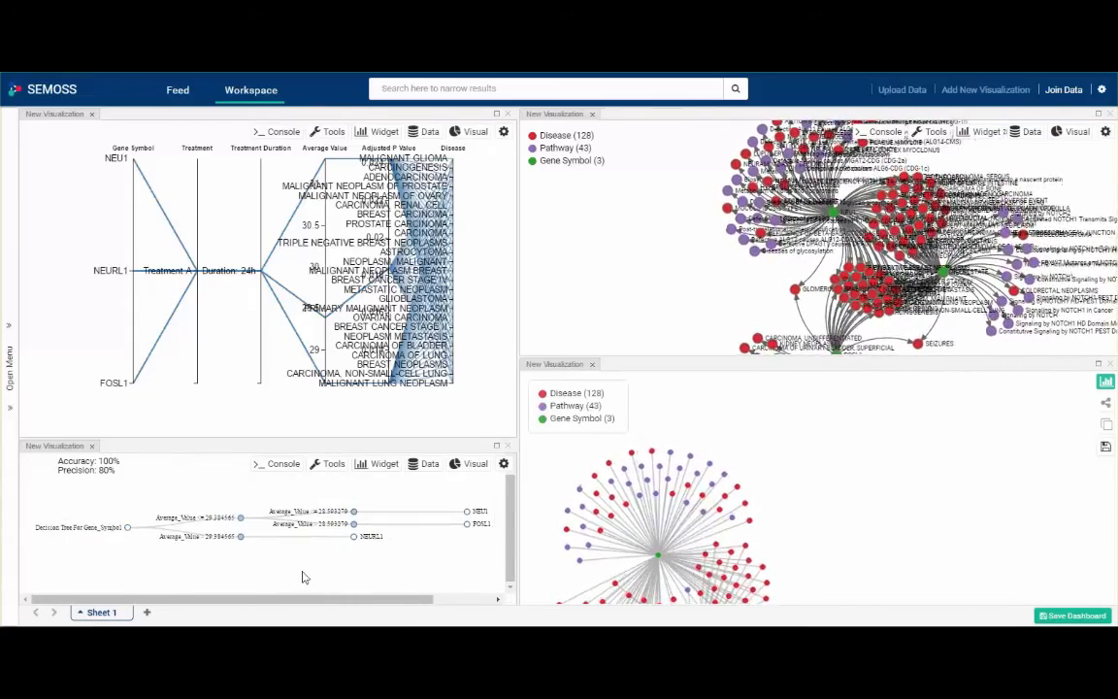
# Move the Disease axis of the parallel coordinates chart in front of the Gene Symbol axis
pyautogui.moveTo(453, 143); pyautogui.dragTo(120, 155)
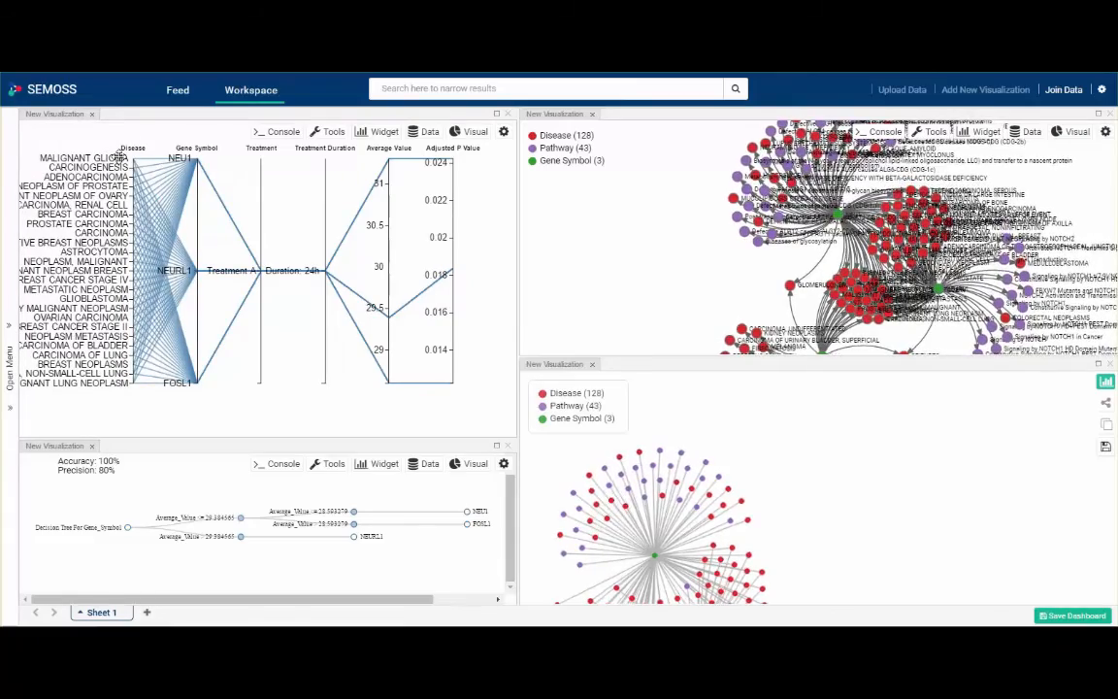